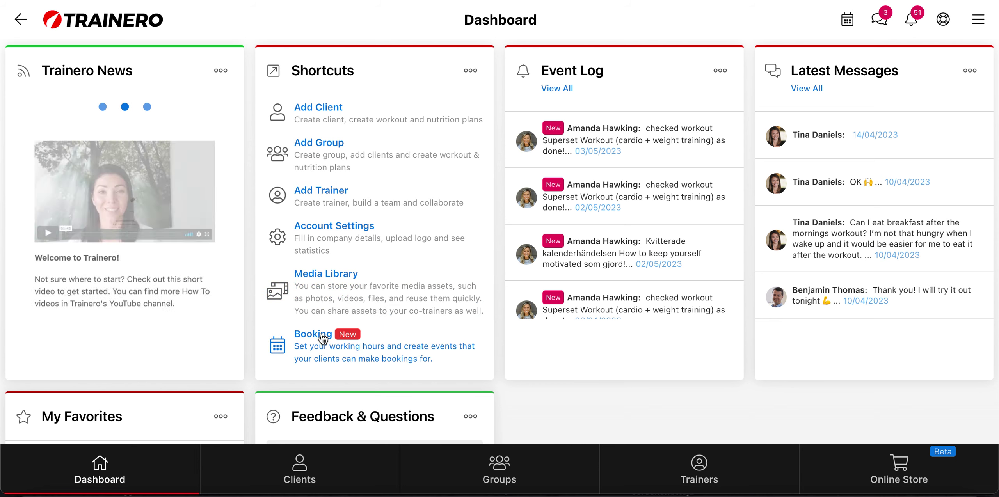
Step: Disable the booking calendar from its Settings tab, confirming with Yes, proceed!
click(848, 24)
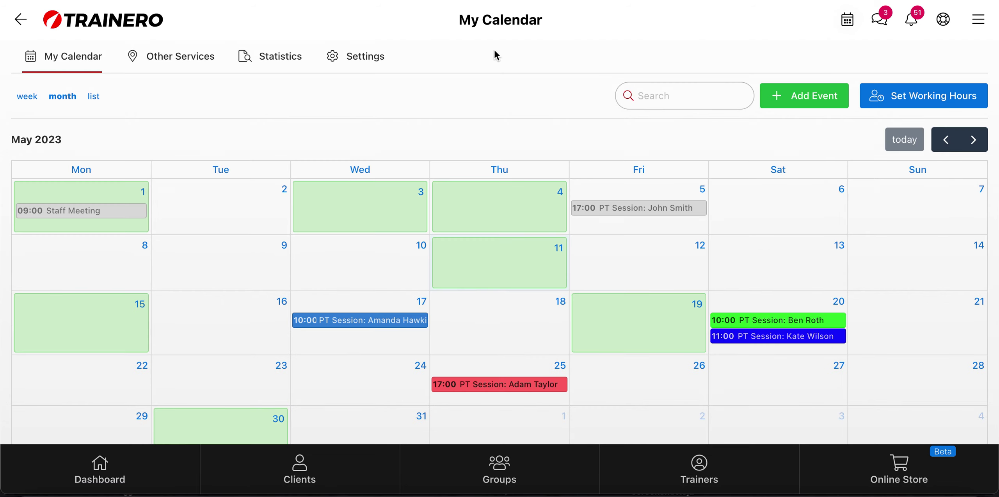
click(363, 62)
scroll(315, 206, down, 10)
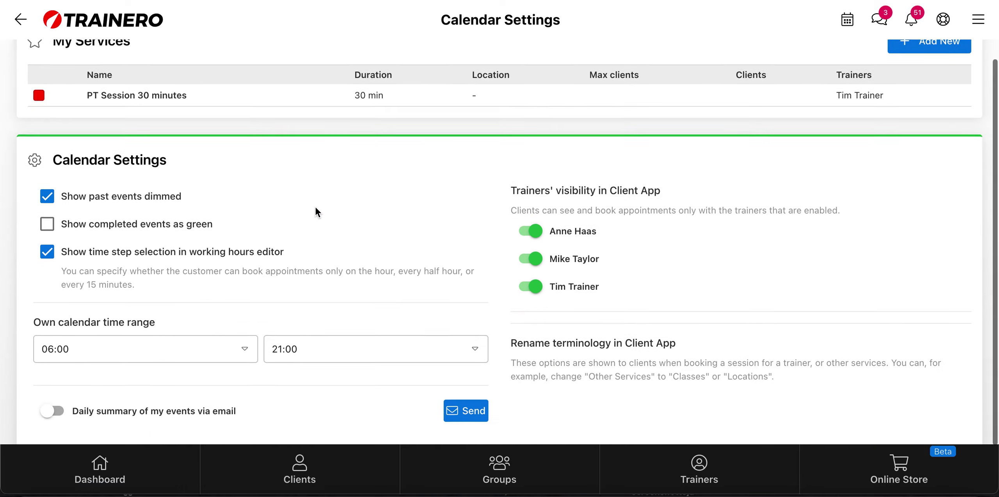
click(93, 429)
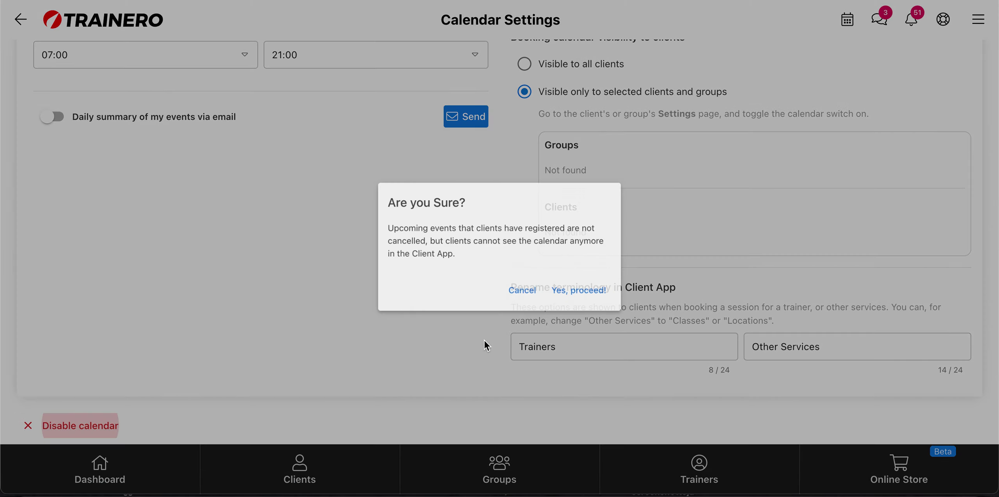
click(612, 296)
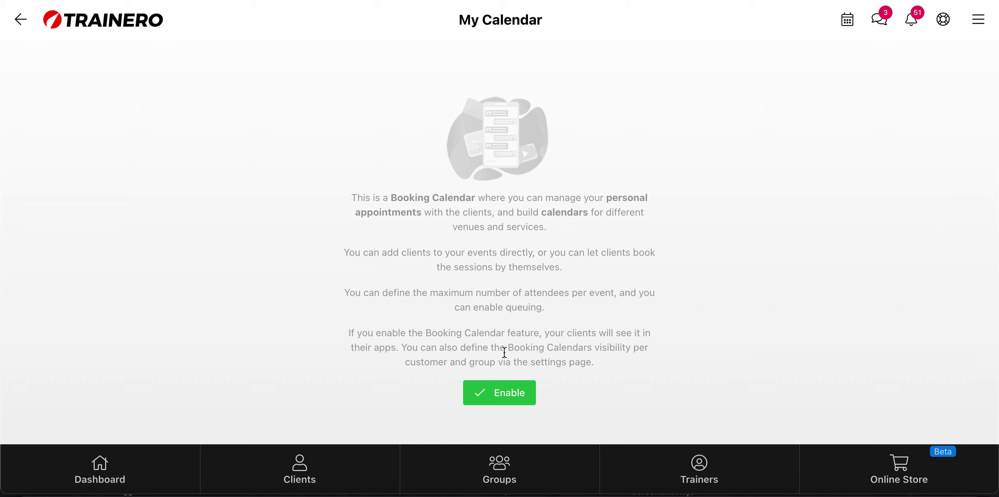
Step: Re-enable the booking calendar and try the week, month and list views, ending on month
click(513, 397)
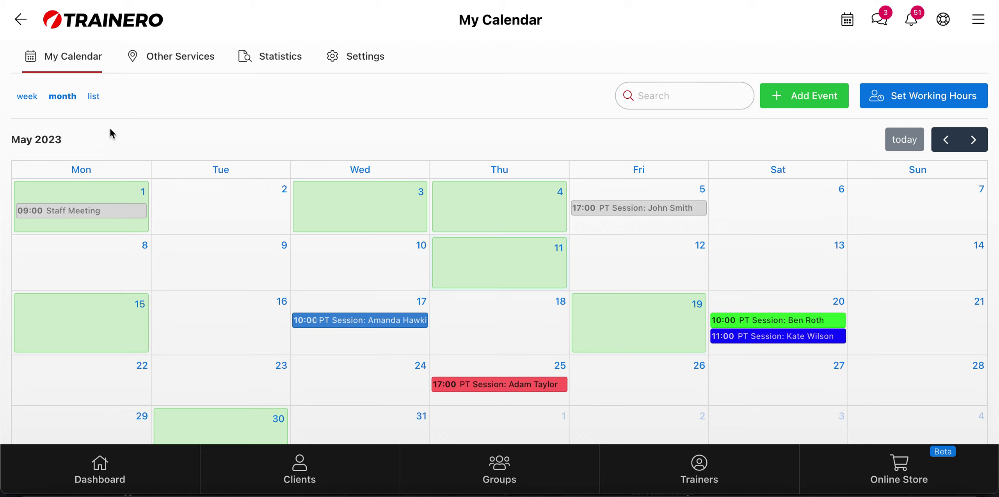
click(78, 65)
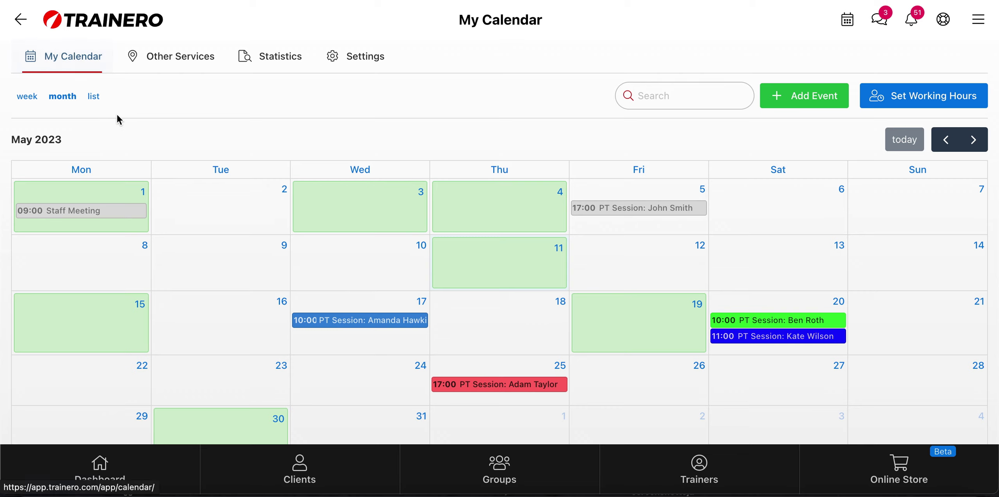
click(29, 100)
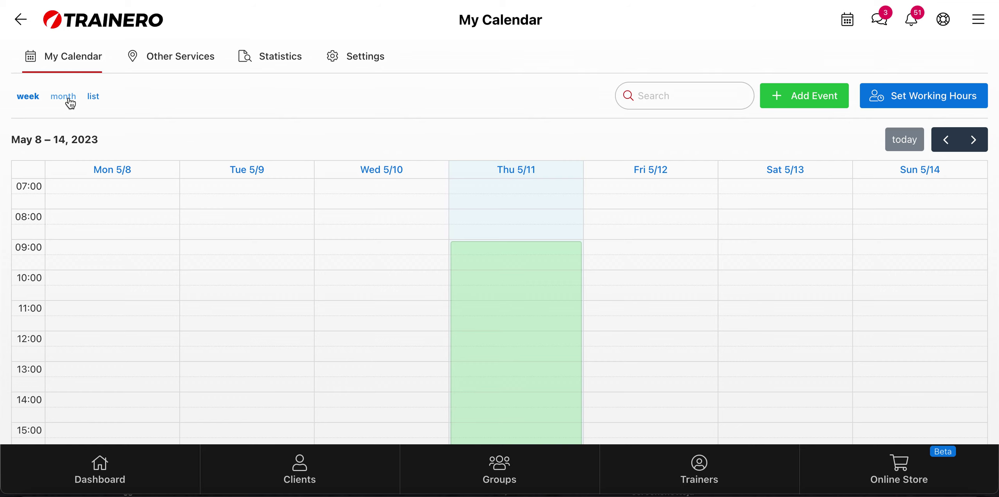
click(67, 99)
click(95, 99)
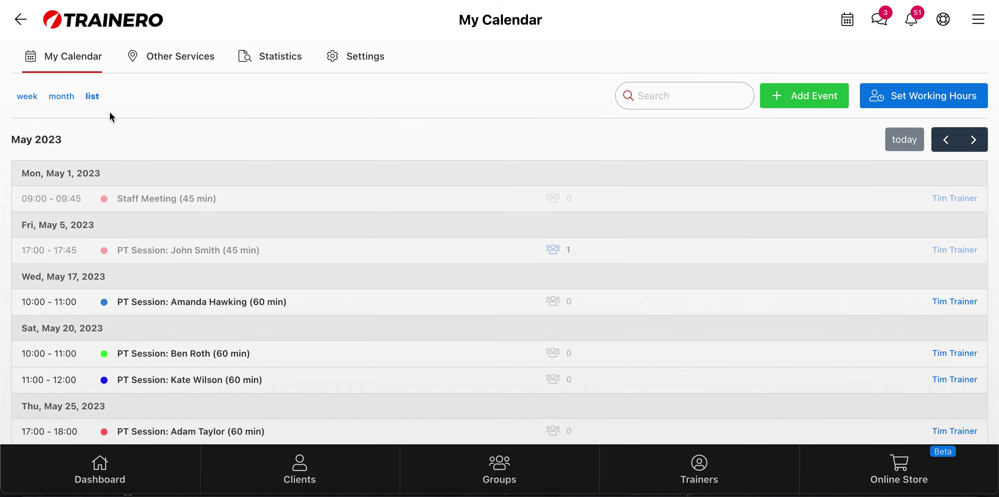
click(64, 100)
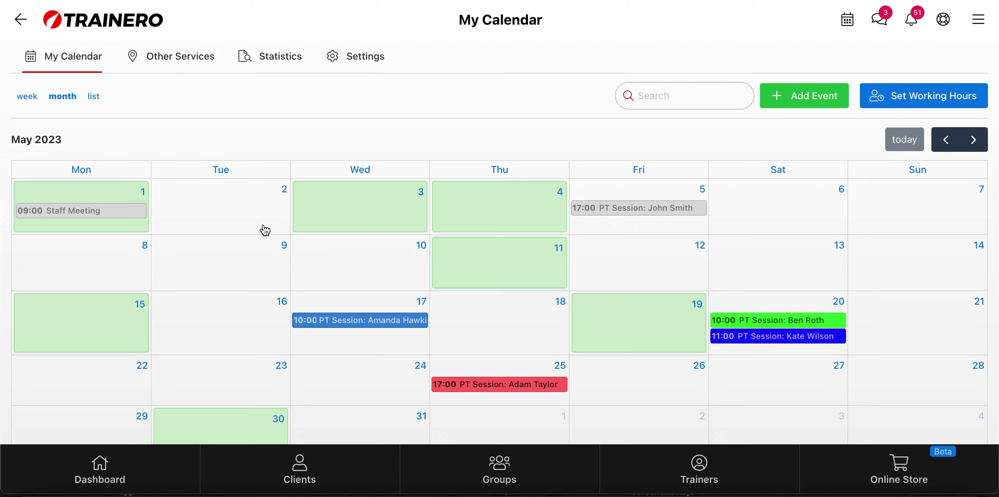
scroll(264, 229, down, 2)
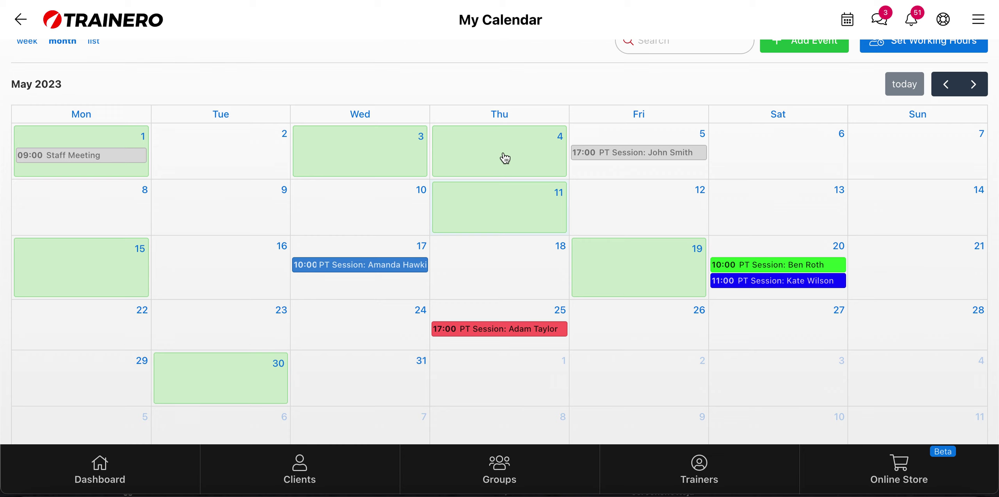
scroll(505, 158, up, 2)
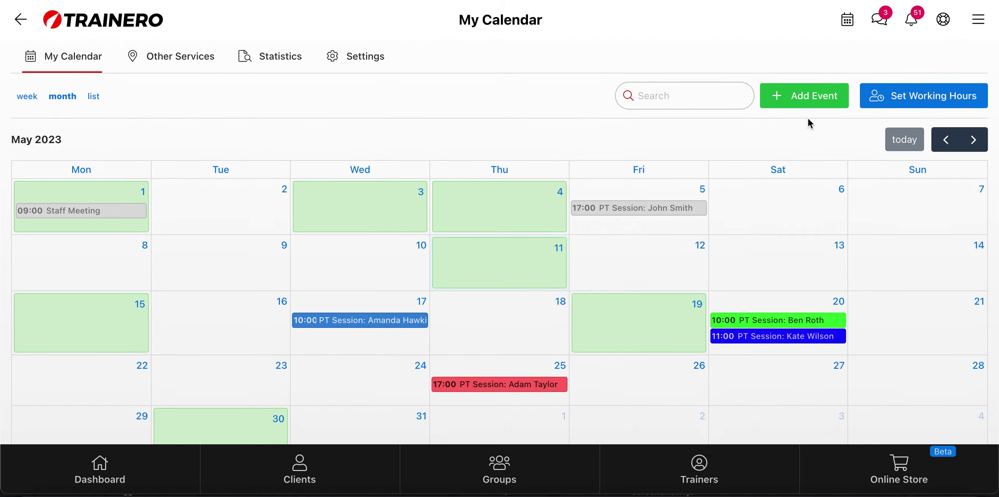
Step: Create a new custom event named 'Example' with a blue-violet colour
click(813, 99)
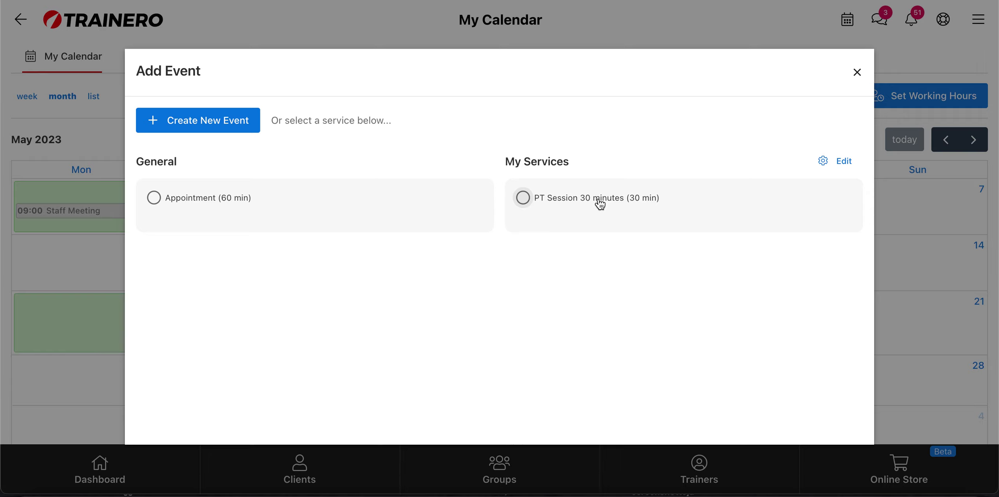
click(235, 127)
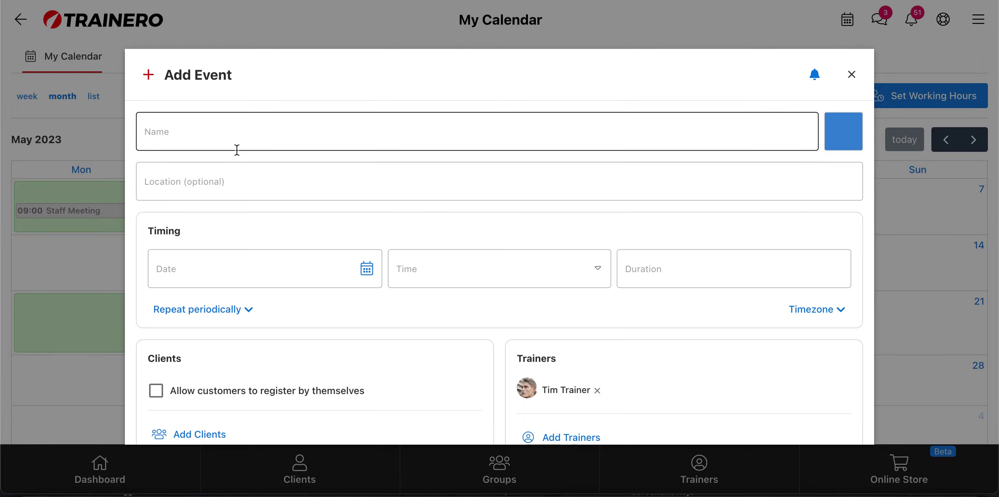
click(252, 133)
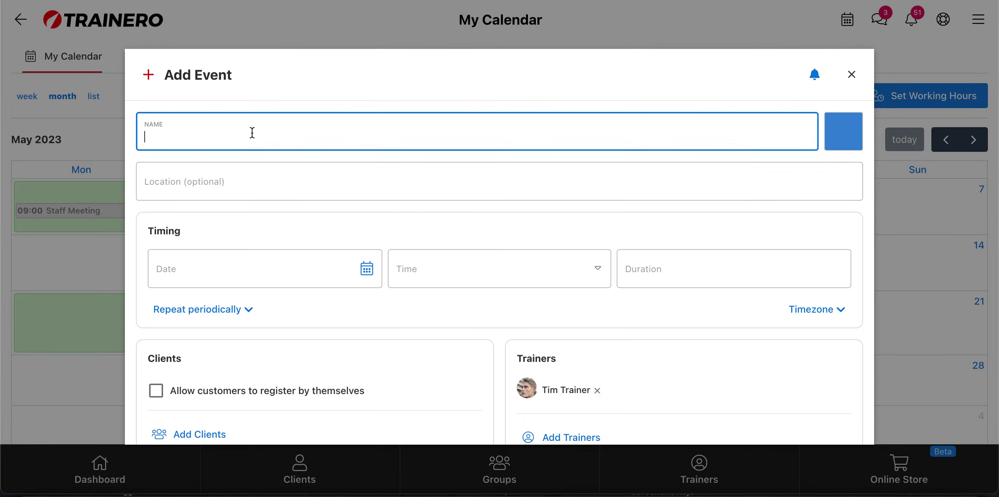
text(Example)
click(851, 137)
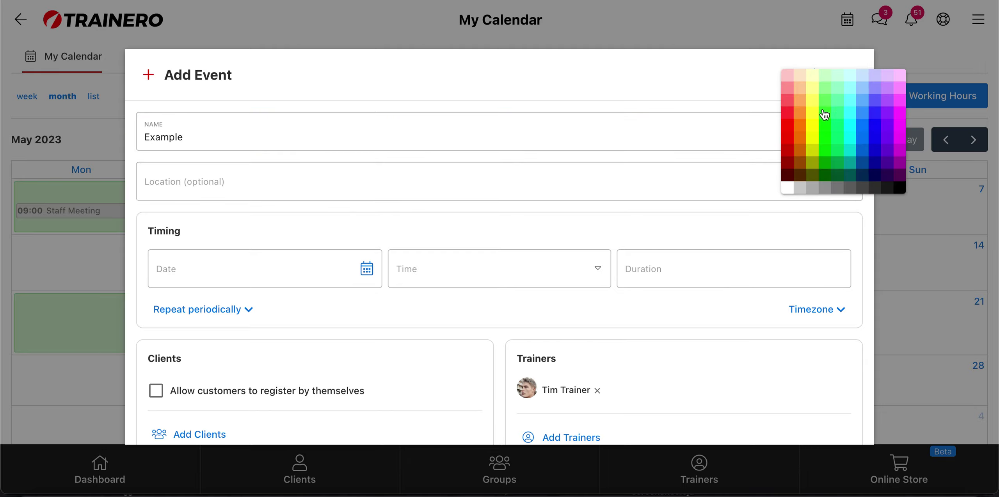
click(878, 106)
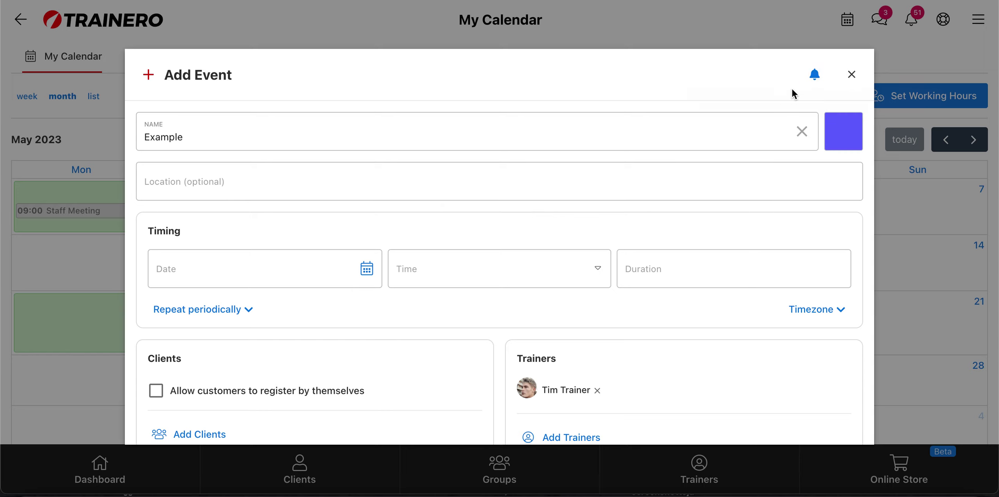
Step: Toggle the join and cancellation email notifications off and back on, leaving them enabled
click(814, 79)
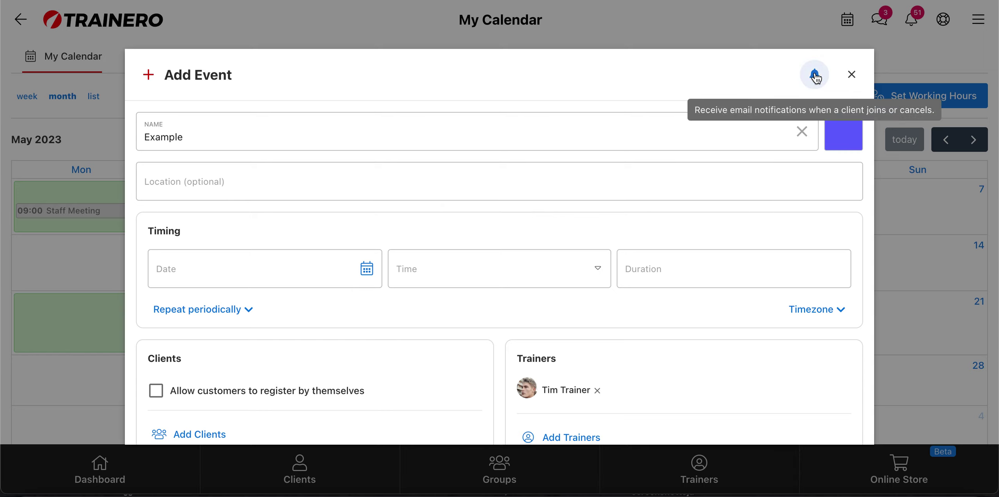
click(815, 78)
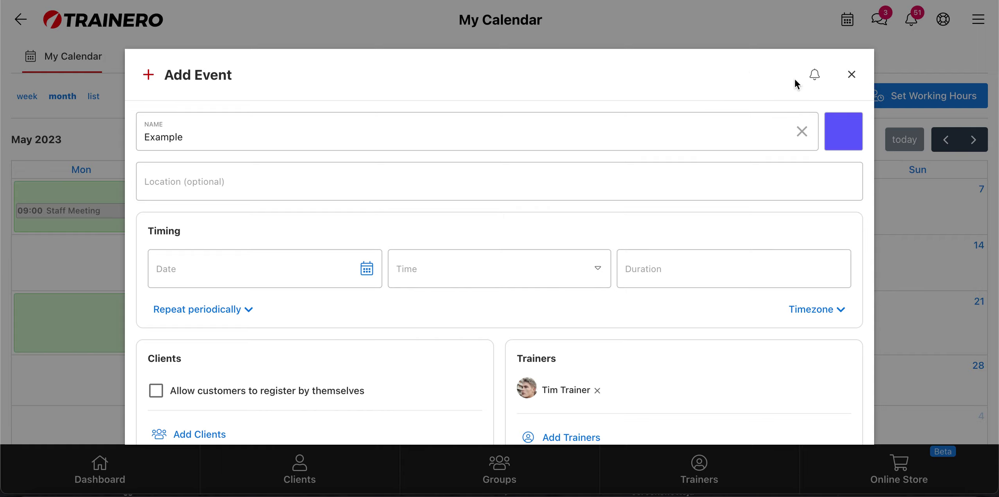
click(814, 75)
click(464, 193)
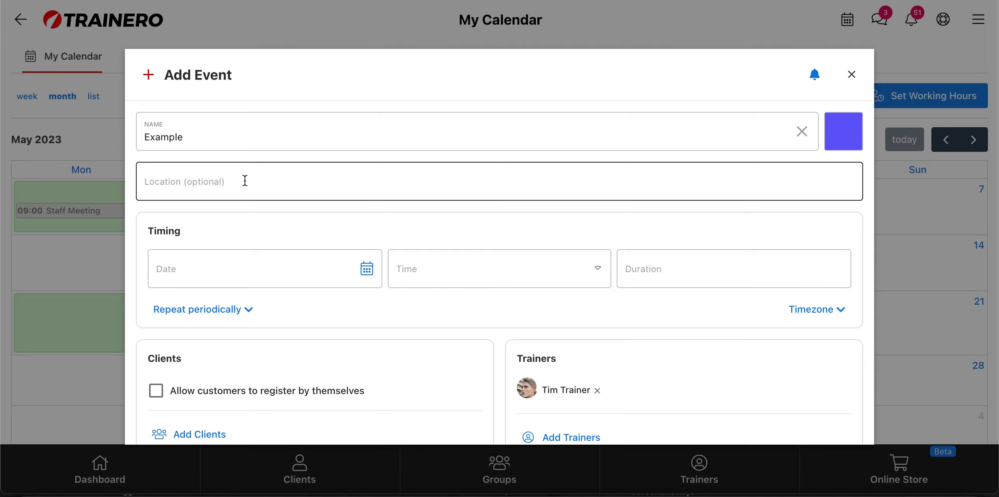
Step: Set the event date to May 11, 2023, start time 08:00 and duration 60 min
scroll(230, 248, down, 1)
click(228, 229)
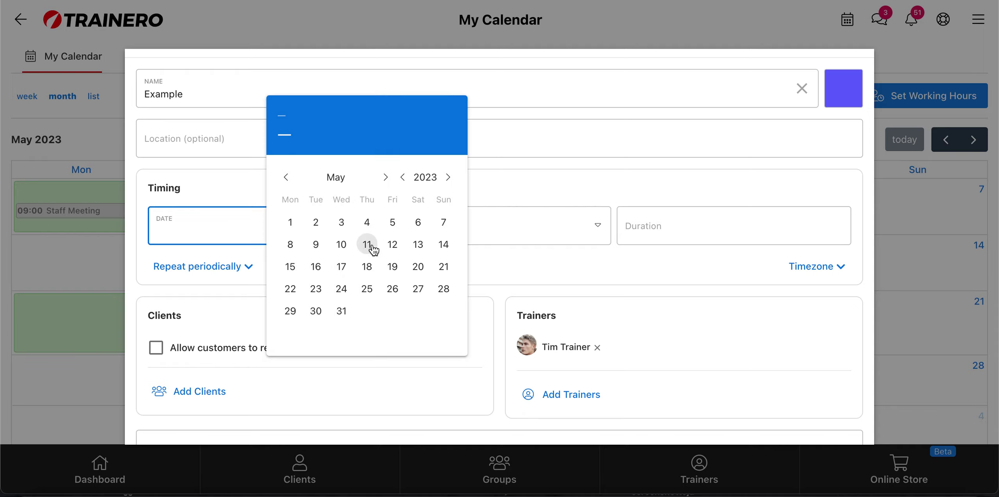
click(368, 245)
click(480, 236)
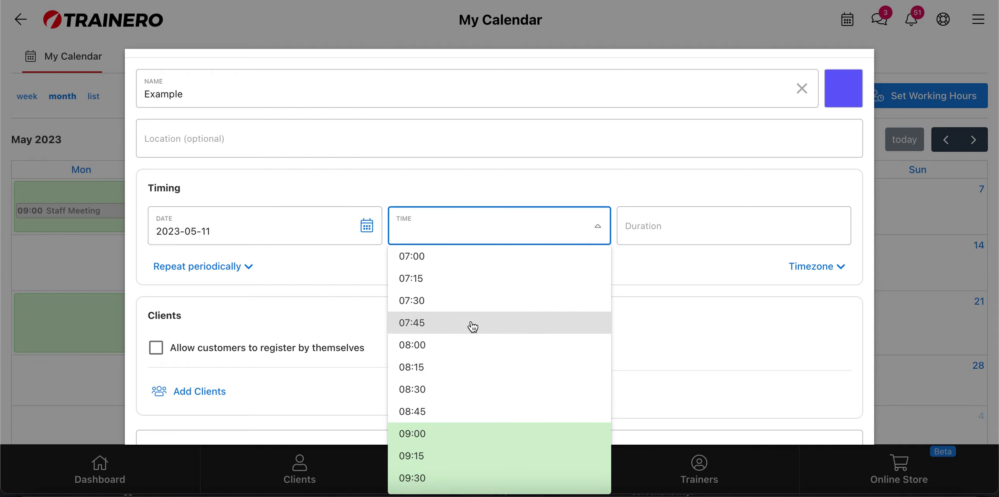
scroll(473, 327, down, 1)
click(464, 305)
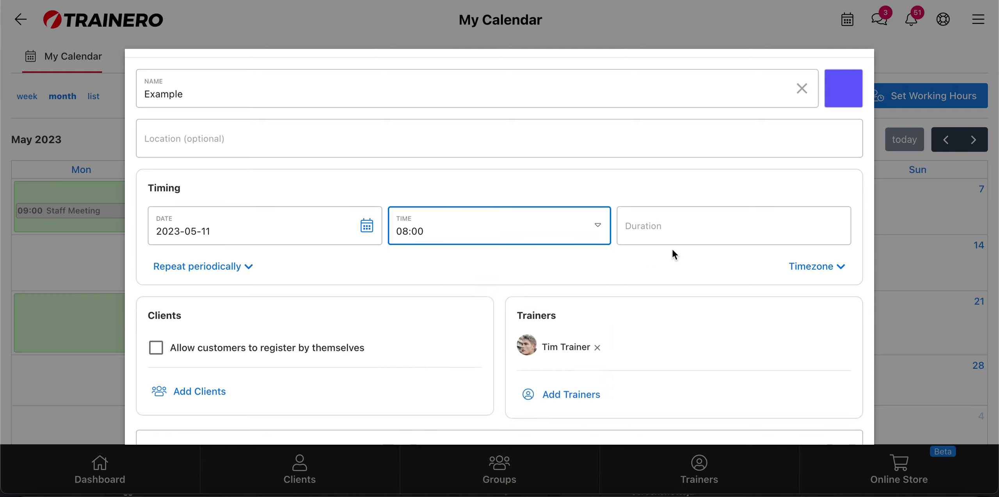
click(693, 225)
click(658, 324)
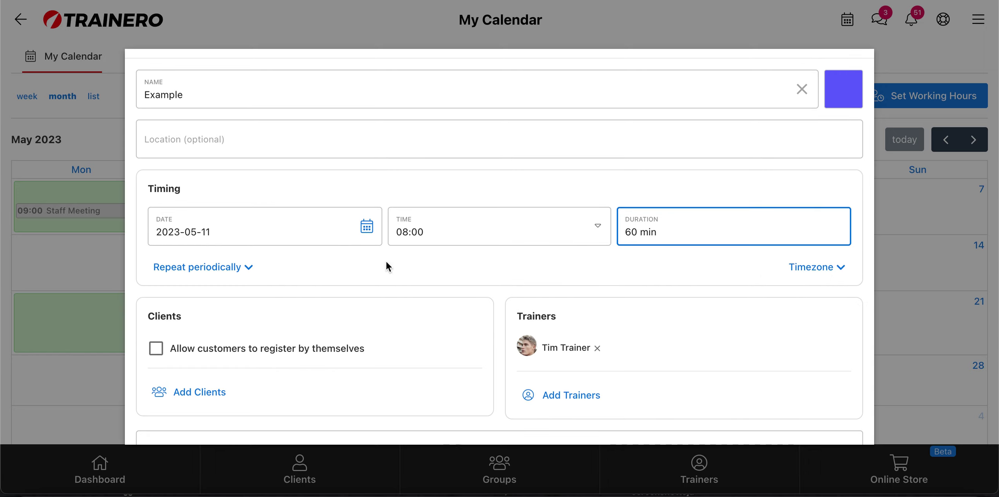
Step: Expand the repeat-periodically options but leave the repeat frequency unset
click(244, 270)
click(289, 316)
scroll(288, 315, down, 2)
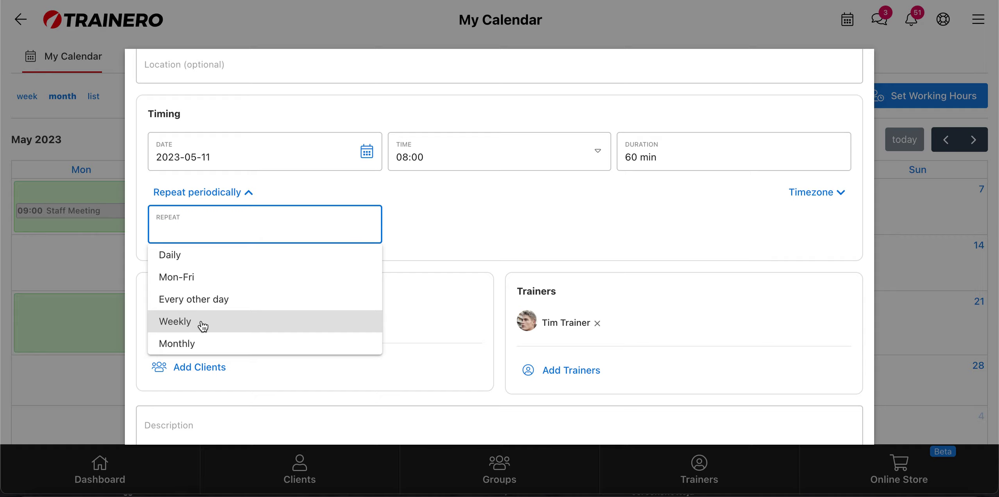
click(424, 222)
scroll(269, 263, down, 1)
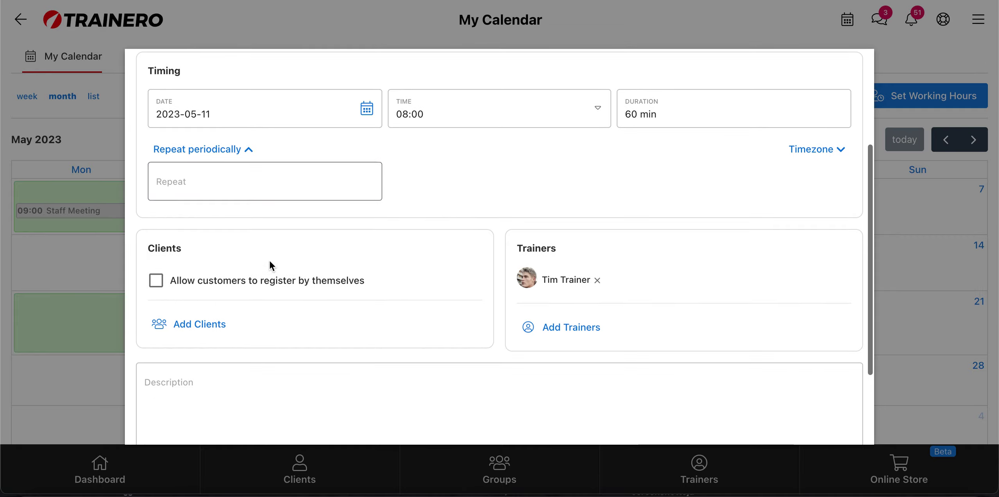
scroll(270, 234, down, 2)
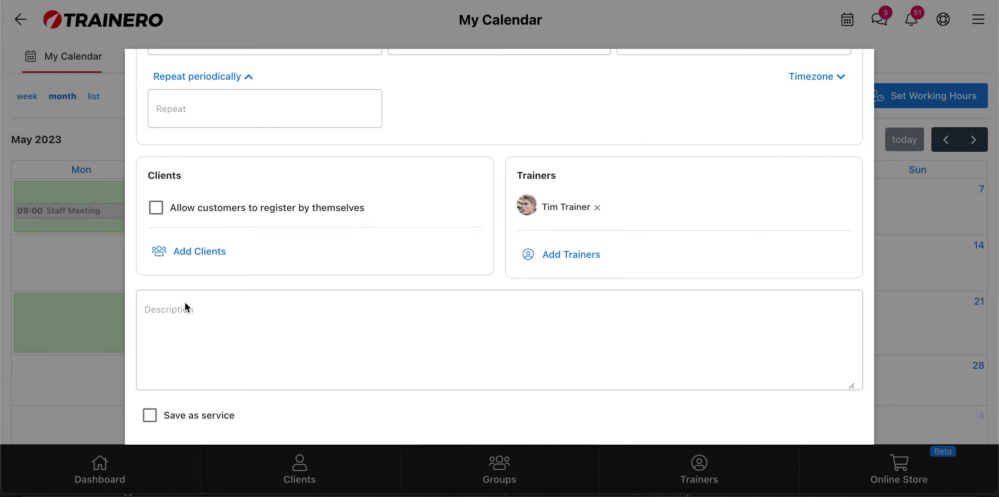
Step: Add the second client in the list to the event
click(191, 263)
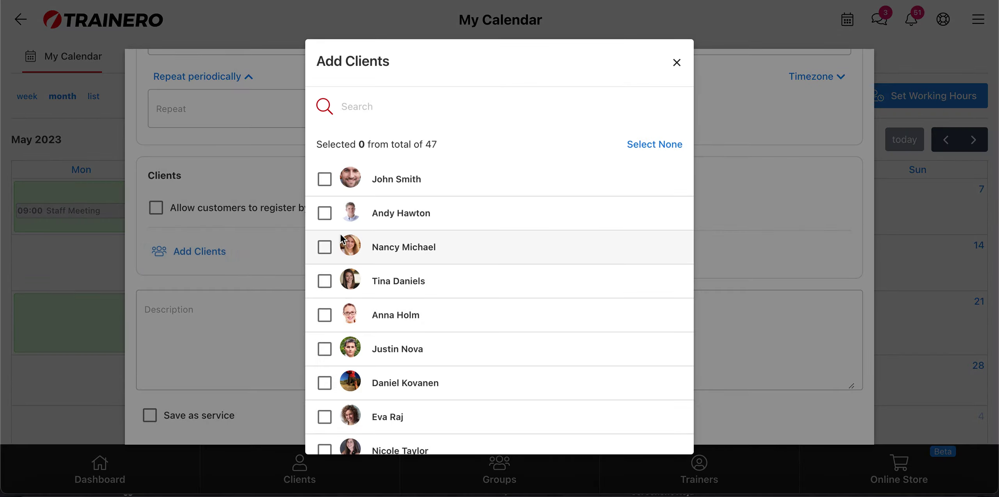
click(326, 213)
scroll(528, 268, down, 20)
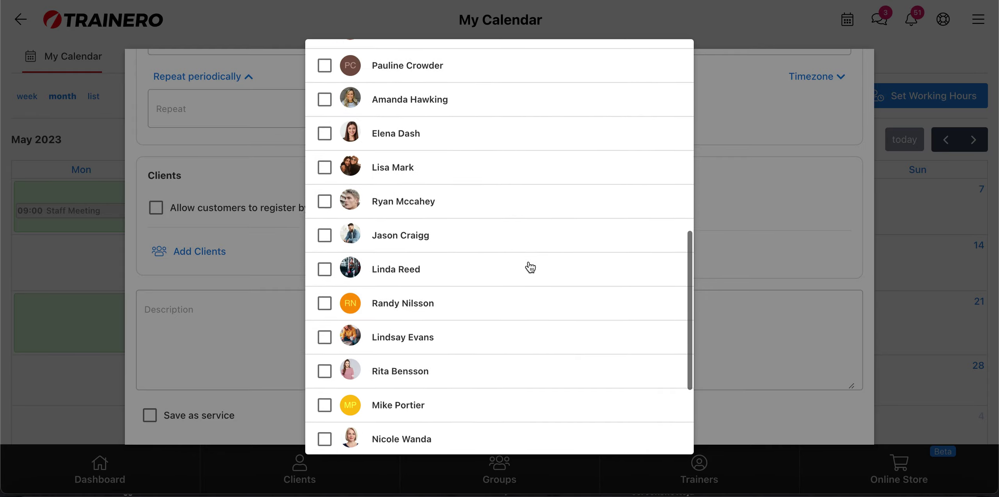
scroll(604, 421, down, 3)
click(630, 439)
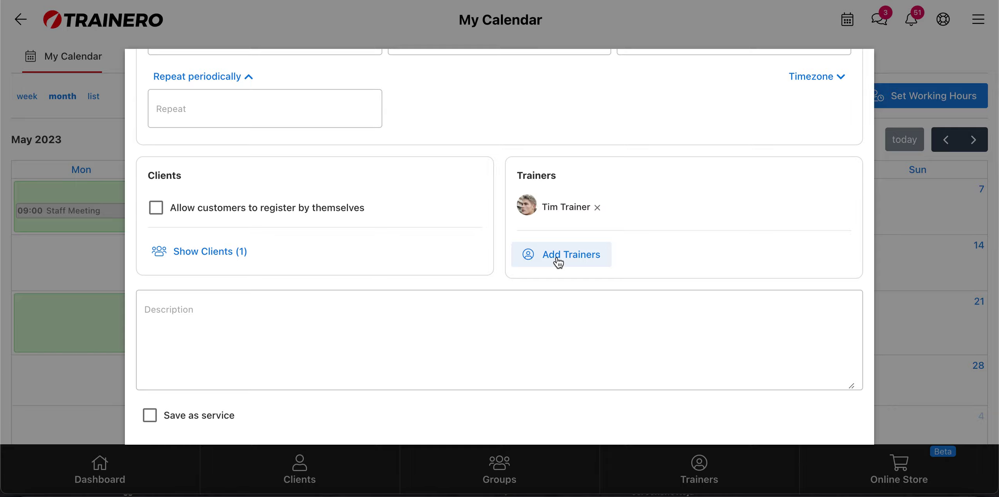
Step: Remove the assigned client in the Clients dialog and confirm with OK
click(228, 258)
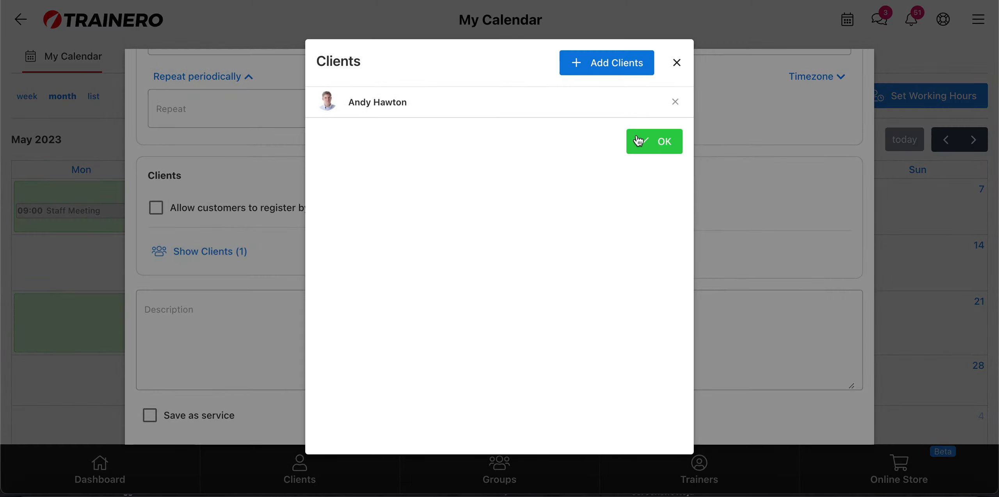
click(674, 101)
click(660, 121)
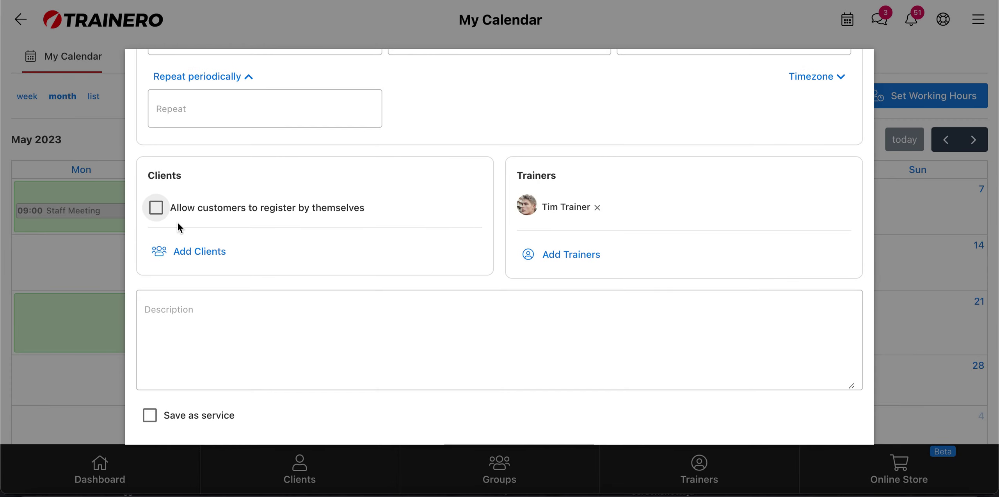
Step: Allow customer self-registration with a maximum of 5 clients and queueing when full
click(157, 211)
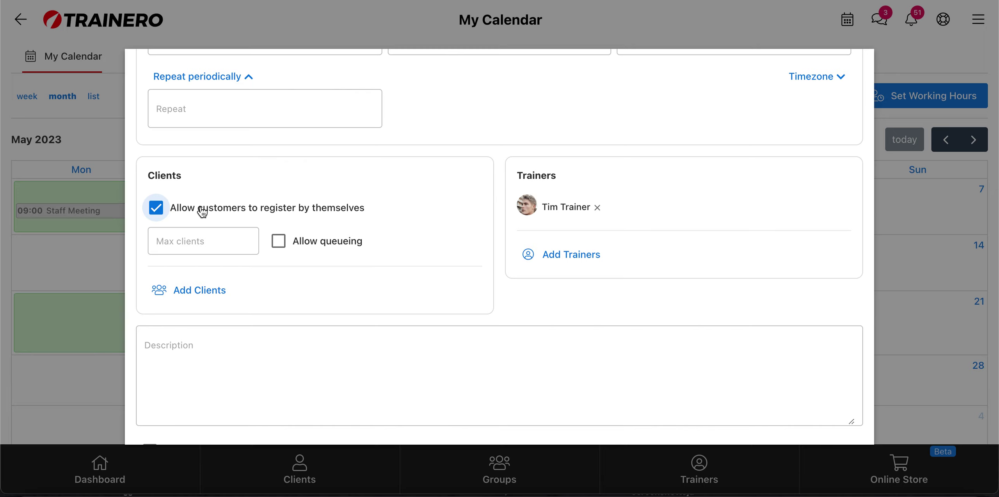
click(194, 236)
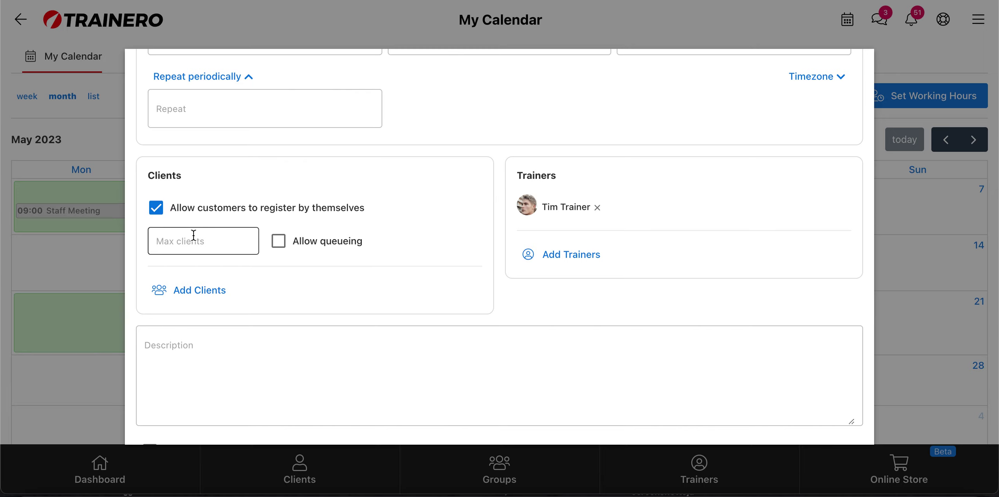
click(195, 238)
text(5)
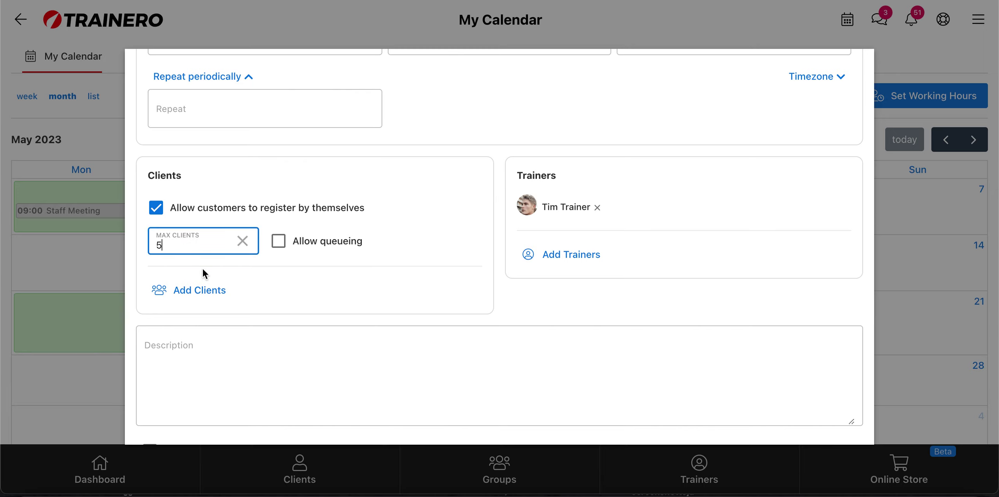
click(278, 242)
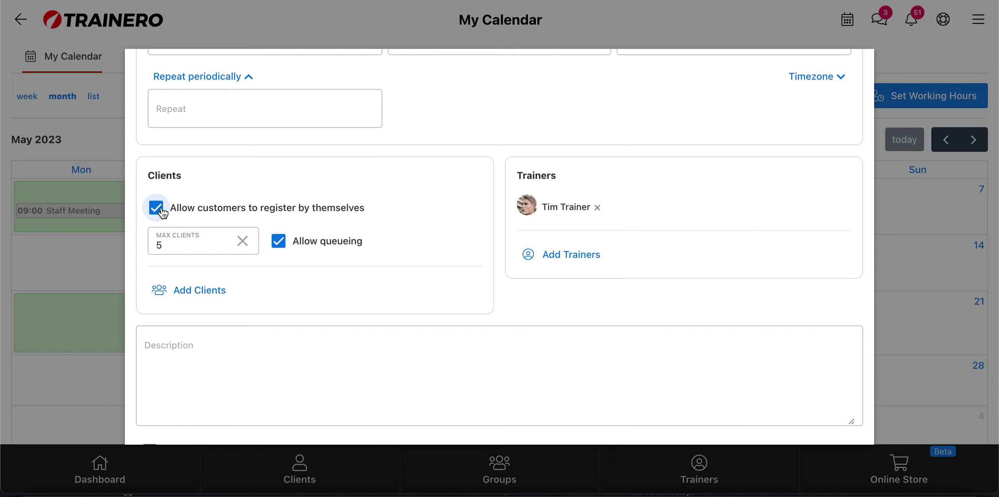
Step: Save the Example event and close its details popup
click(308, 368)
scroll(277, 355, down, 1)
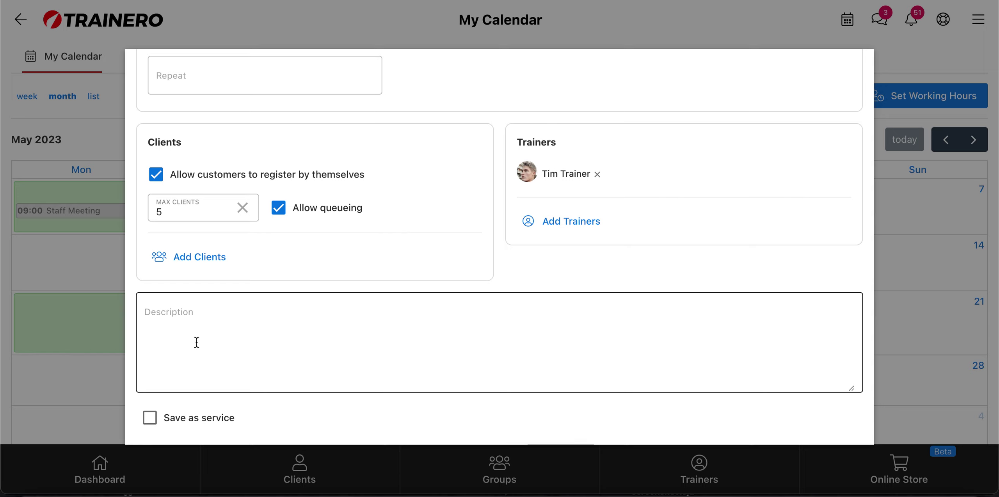
click(187, 386)
scroll(172, 379, down, 1)
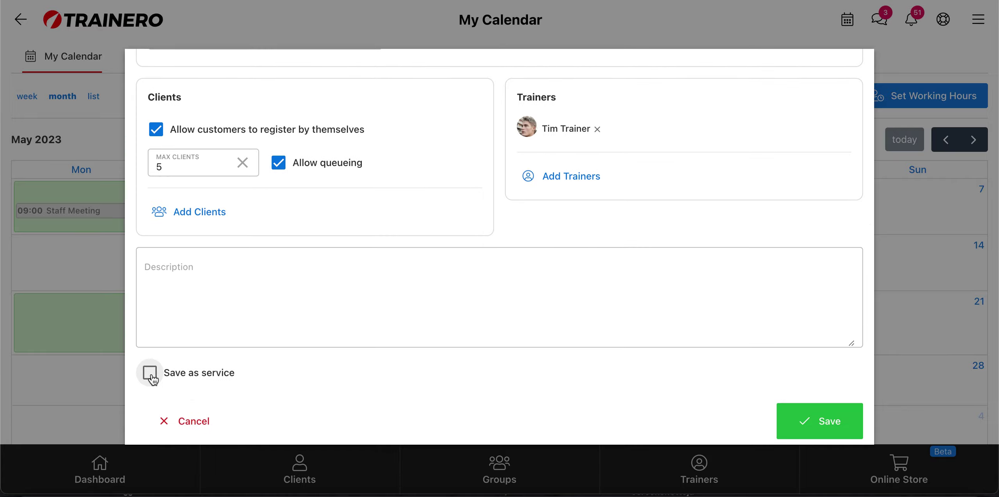
scroll(494, 258, up, 5)
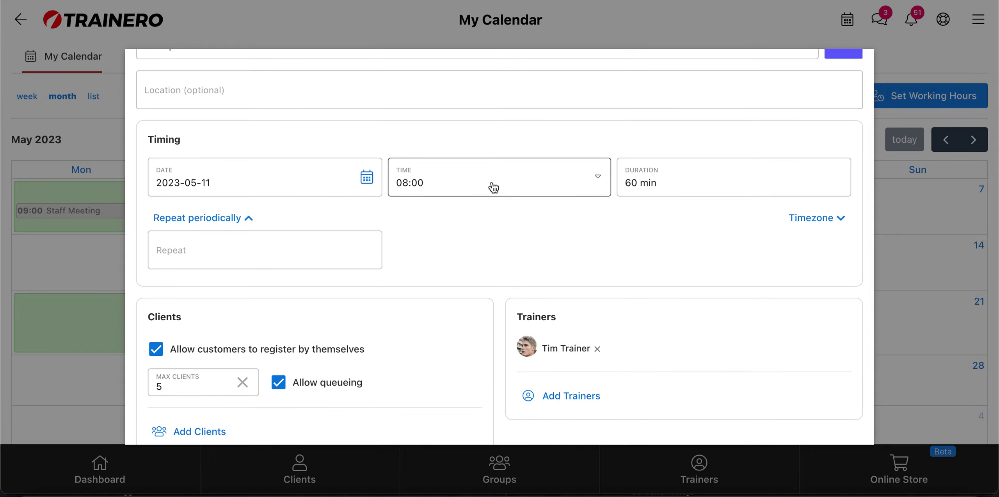
scroll(488, 199, up, 1)
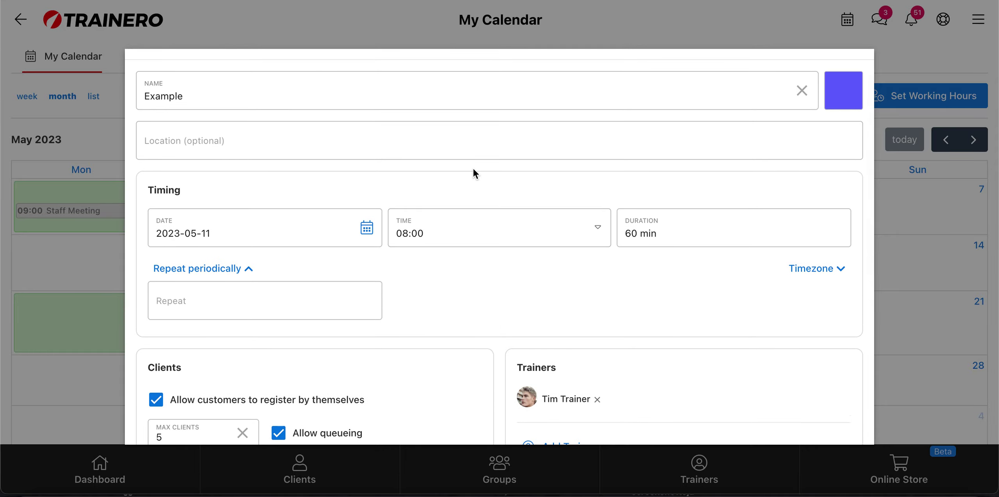
scroll(472, 172, down, 6)
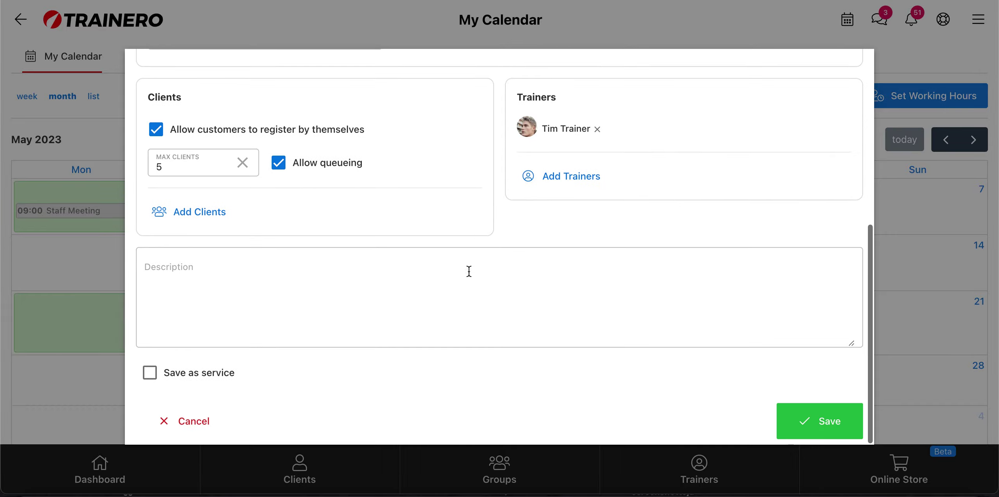
click(858, 431)
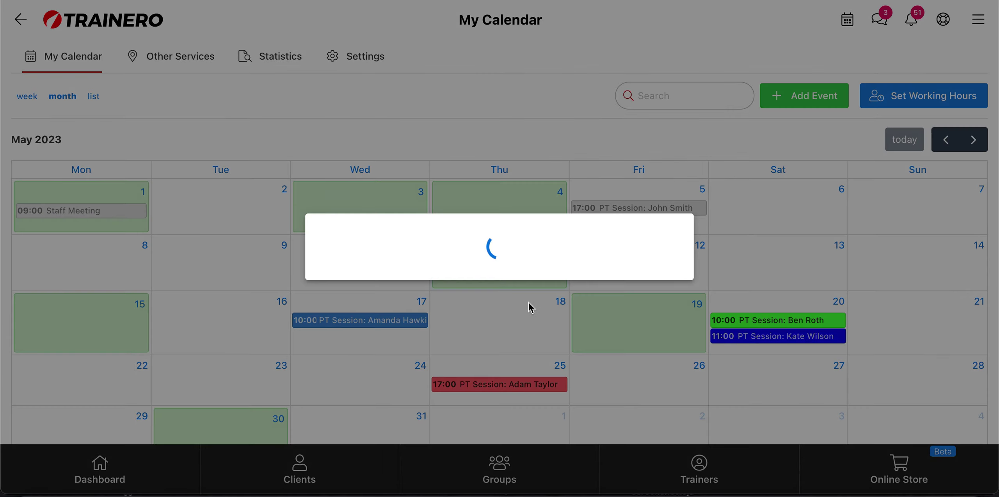
click(519, 372)
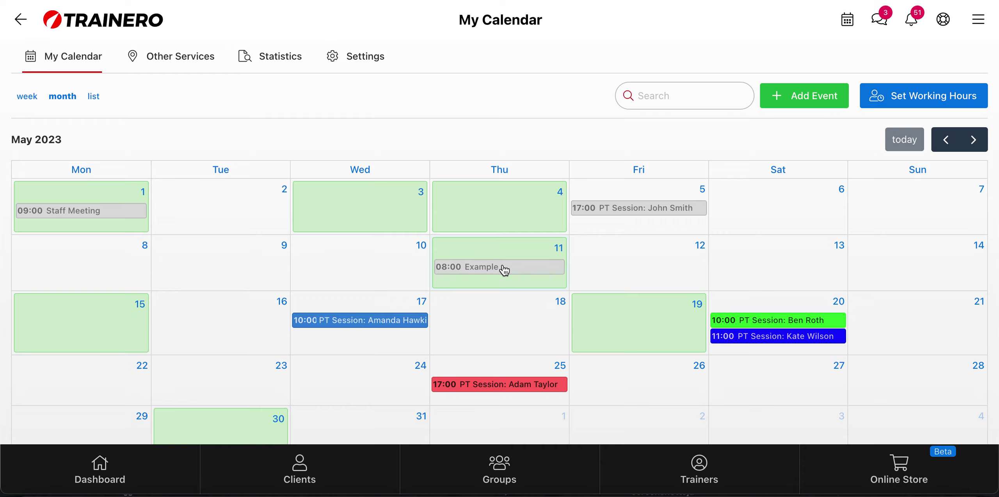
Step: Cancel the May 11 Example event from its ••• menu, confirming with Yes, proceed!
click(494, 269)
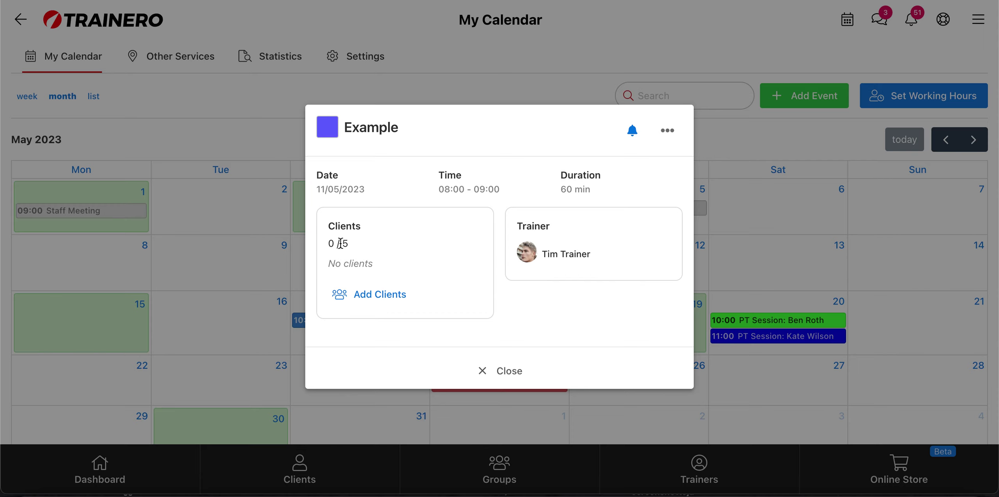
click(669, 133)
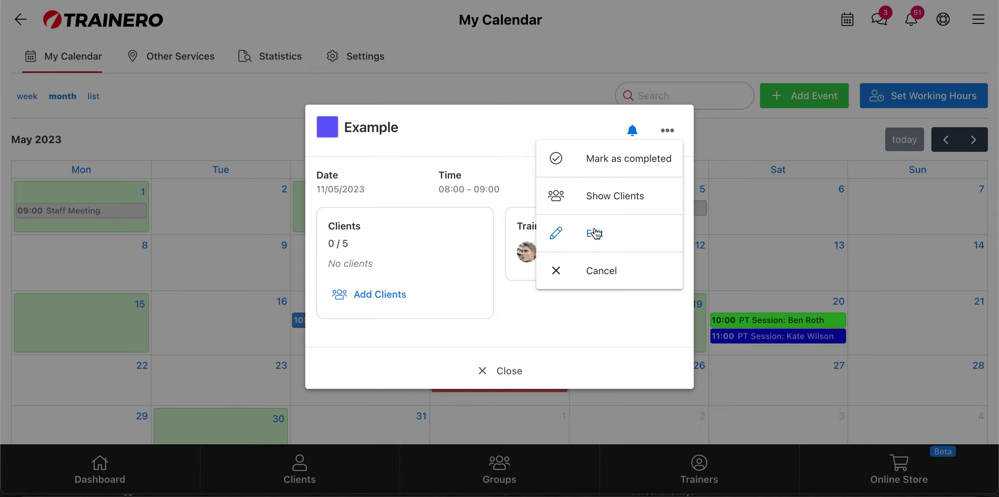
click(592, 275)
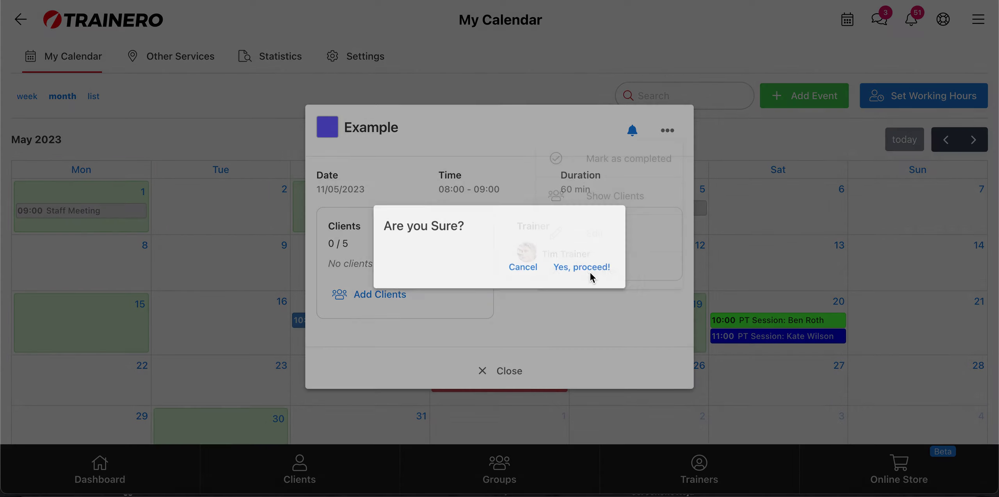
click(557, 276)
click(501, 370)
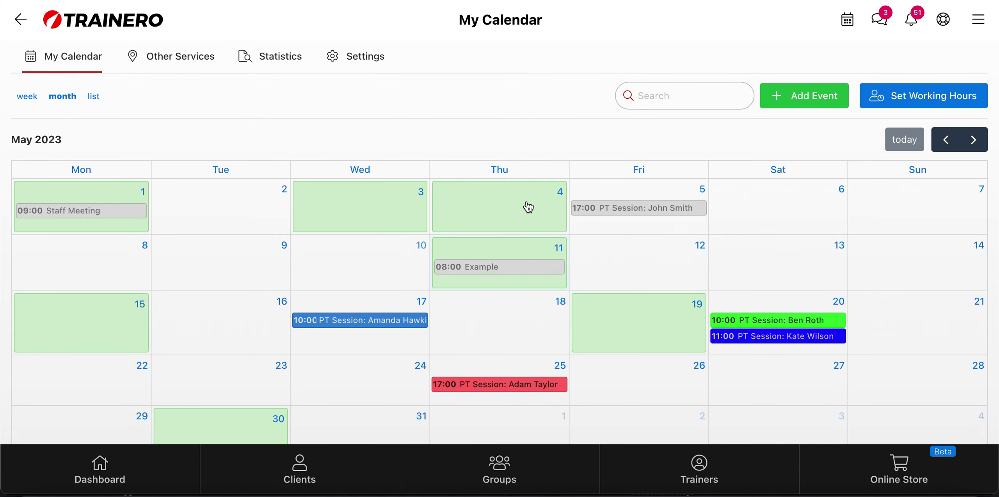
Step: Start a new working-hours entry with a 30 min minimum booking interval
click(921, 102)
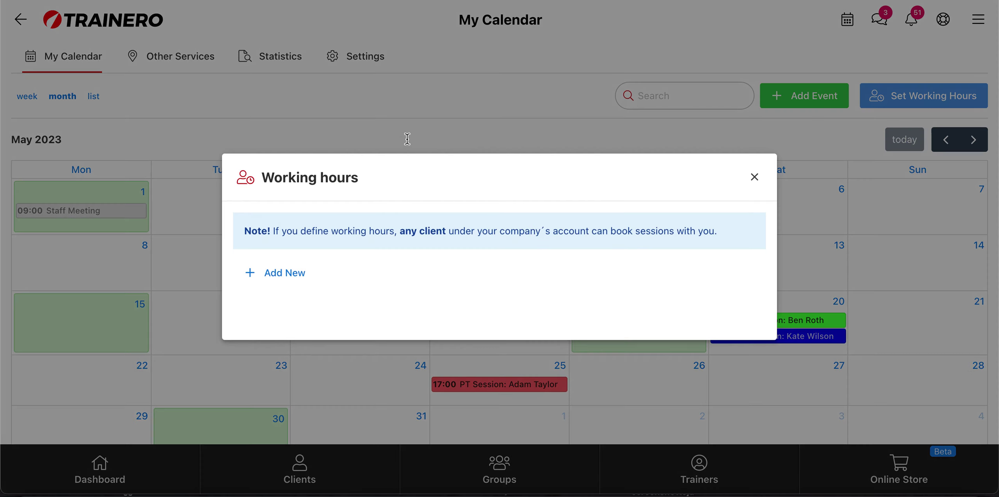
scroll(327, 244, down, 5)
scroll(327, 244, down, 4)
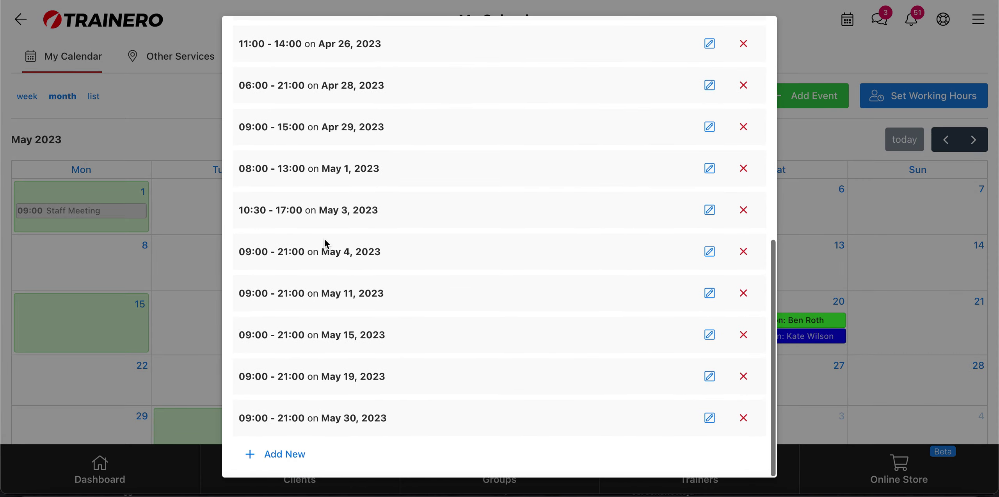
click(278, 453)
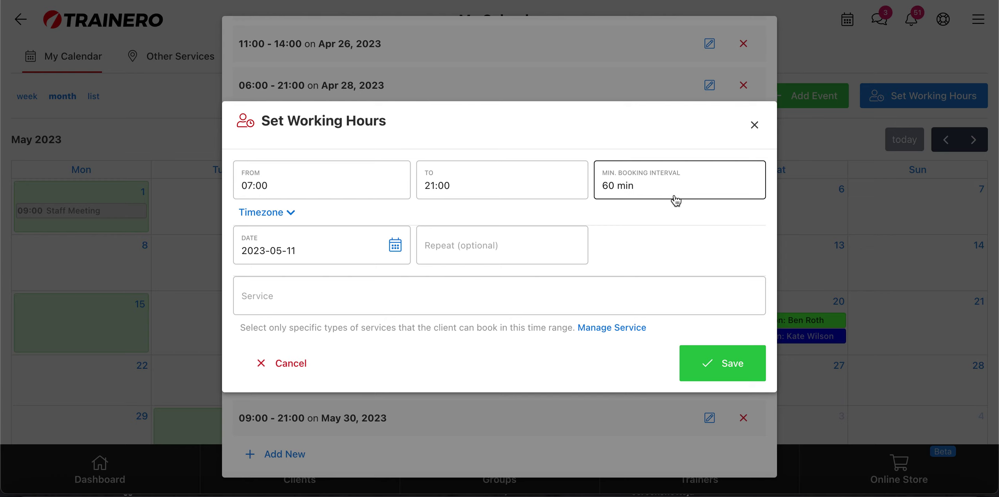
click(639, 191)
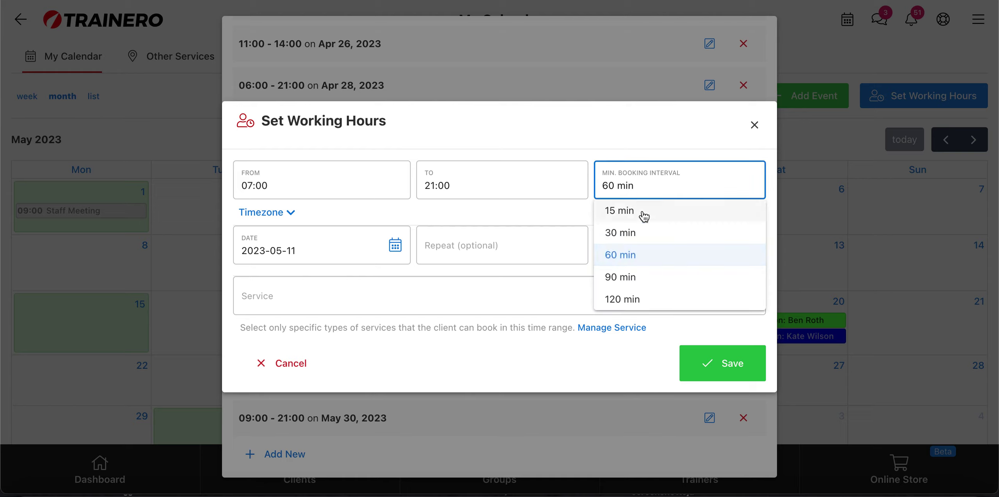
click(642, 232)
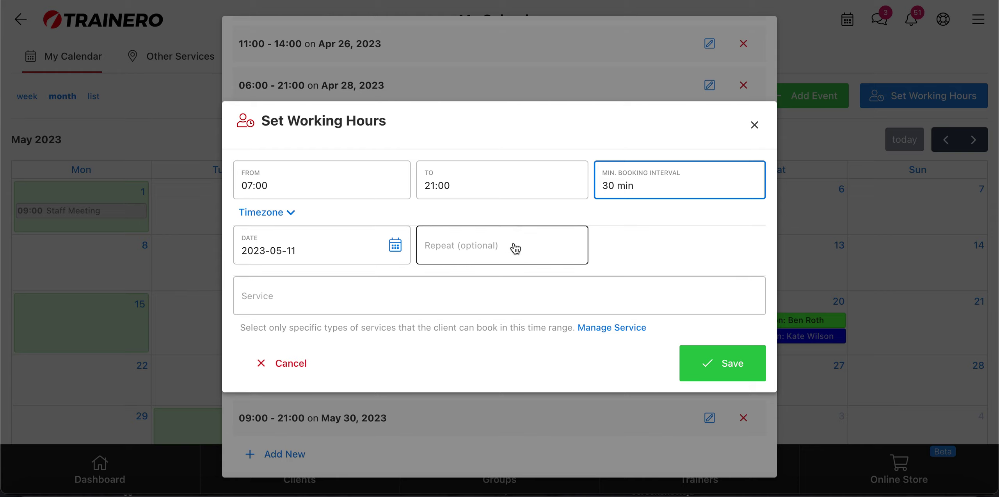
Step: Make only PT Session 30 minutes bookable, save the entry, and close the working hours list
click(340, 305)
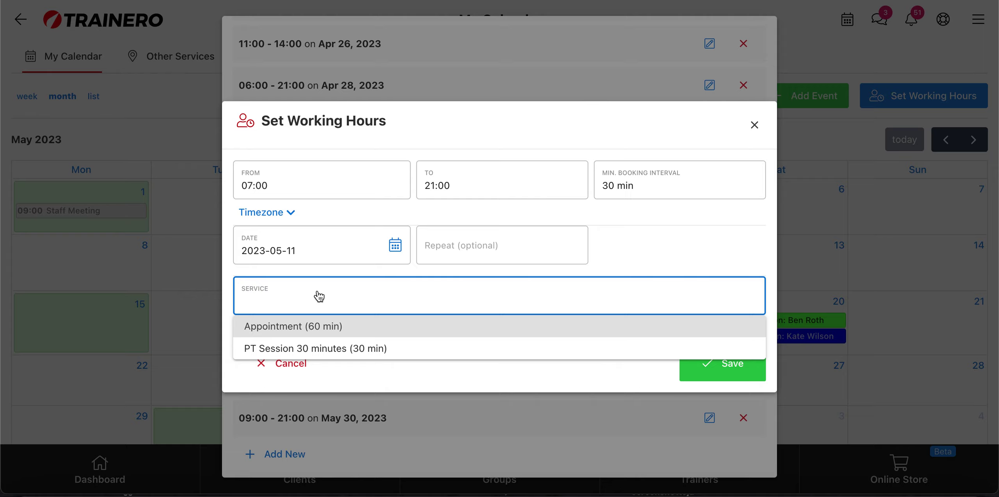
click(346, 351)
click(332, 331)
click(333, 335)
click(485, 386)
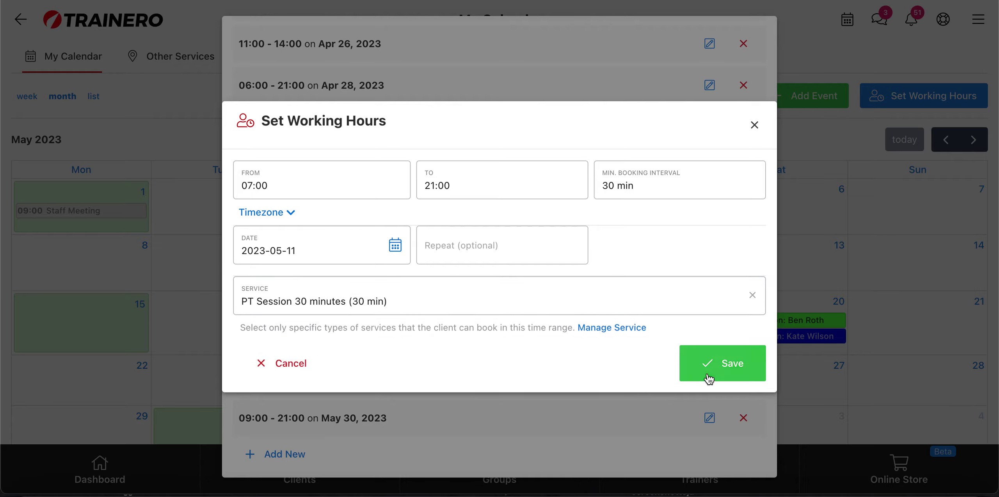
click(739, 367)
scroll(663, 409, down, 2)
scroll(650, 410, up, 10)
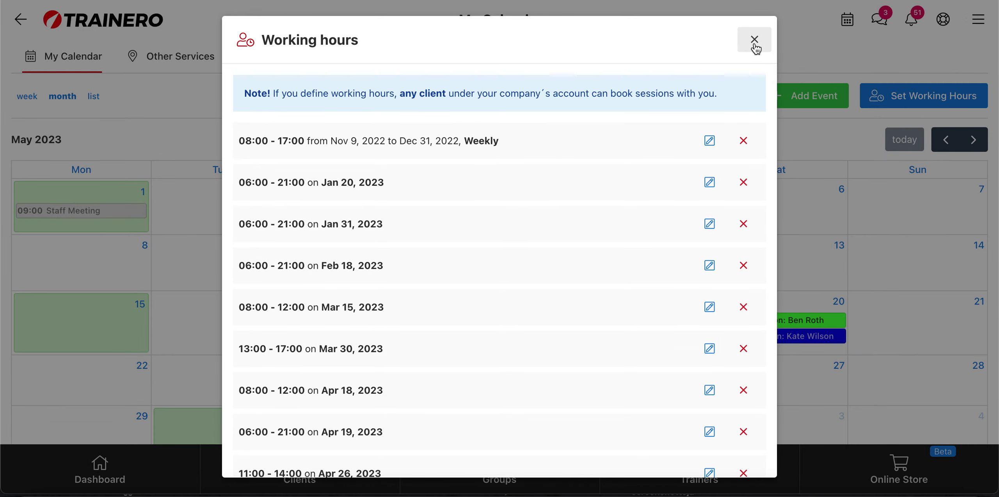
click(752, 39)
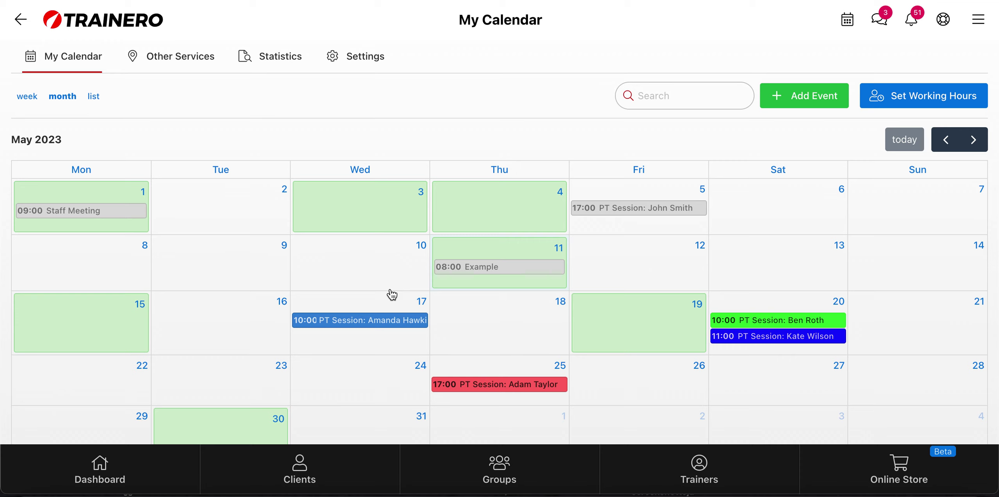
scroll(392, 295, down, 3)
scroll(392, 295, up, 2)
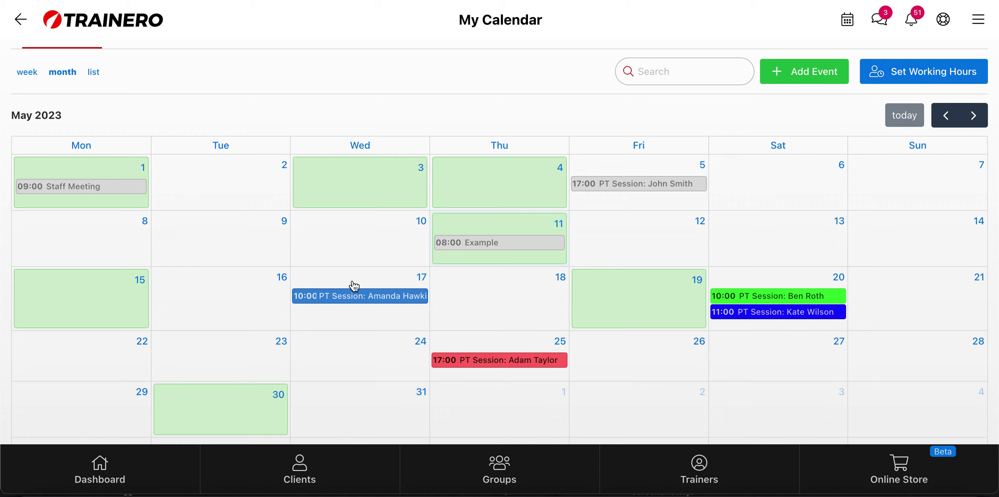
scroll(353, 286, up, 1)
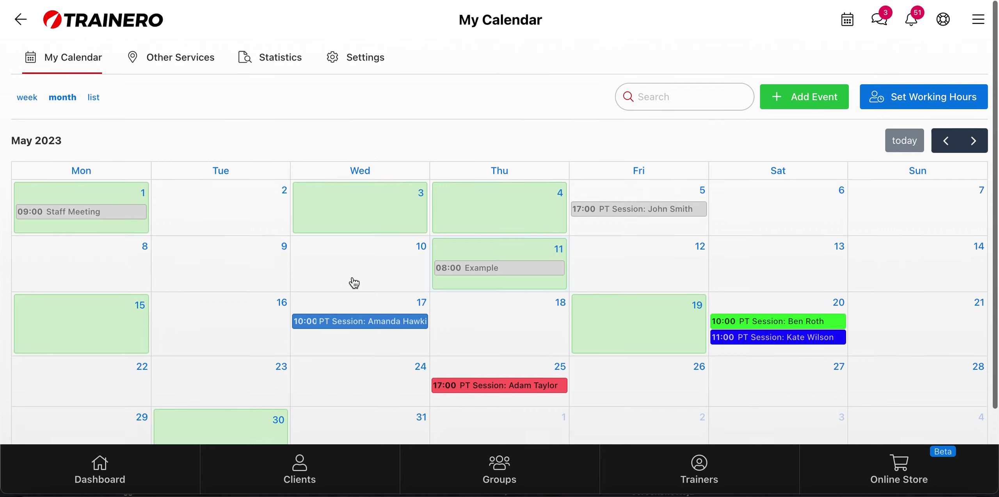
Step: Open Other Services and its Calendars list, showing Meeting room (06:00–21:00)
click(190, 63)
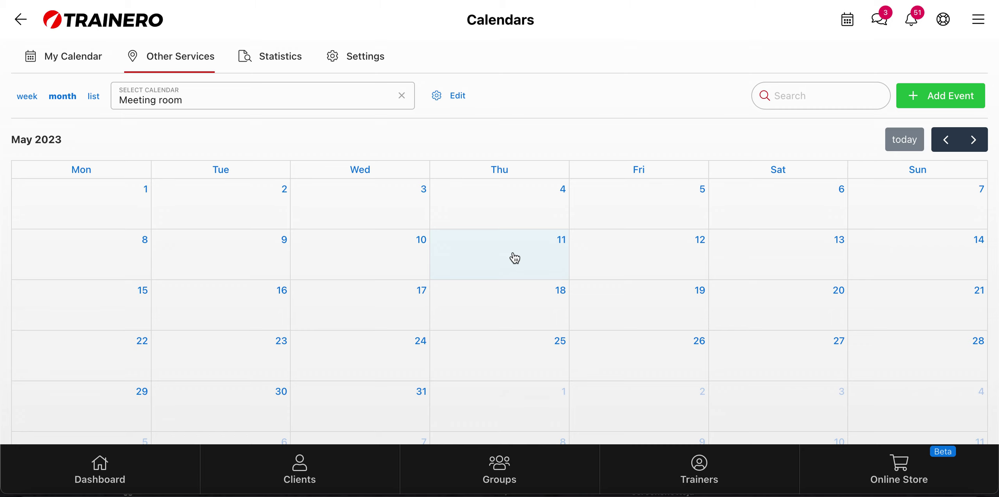
click(451, 100)
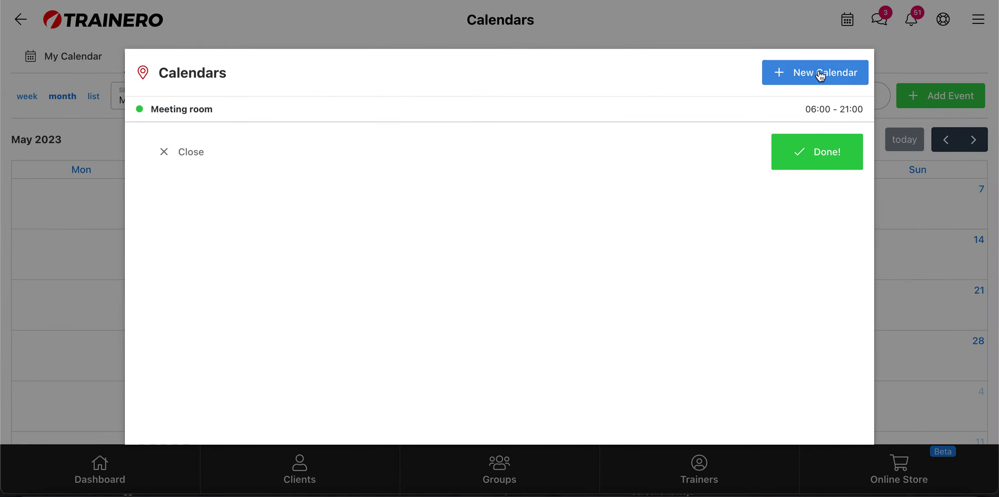
Step: Create a new calendar named 'Spinning' with status Published
click(820, 76)
click(436, 187)
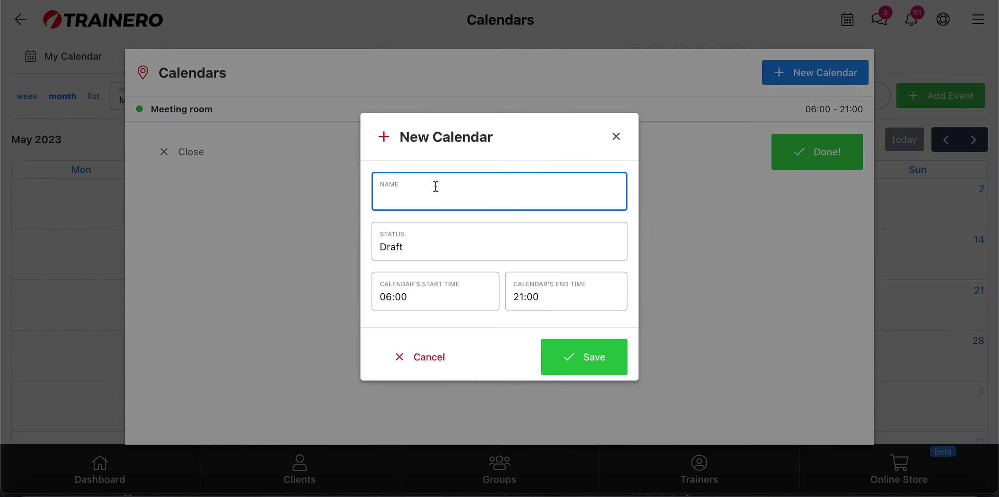
text(Spinning)
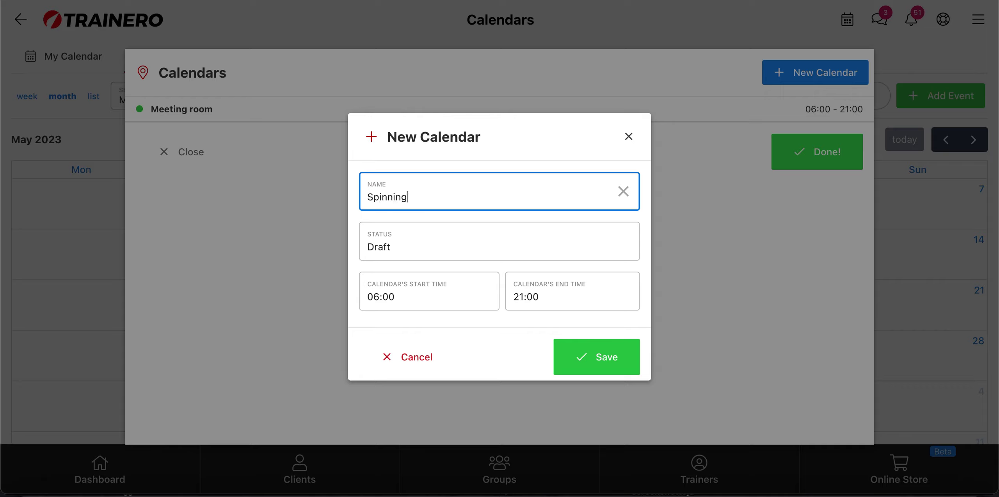
click(442, 248)
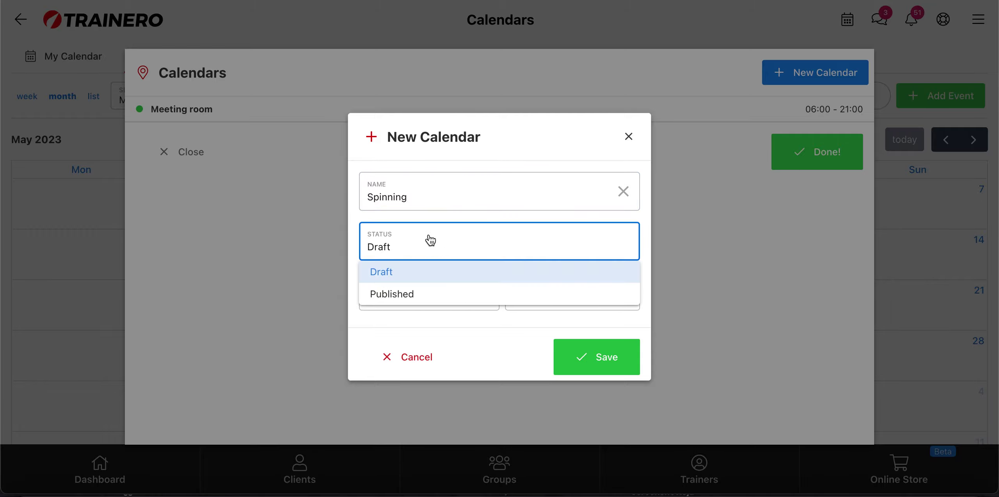
click(425, 294)
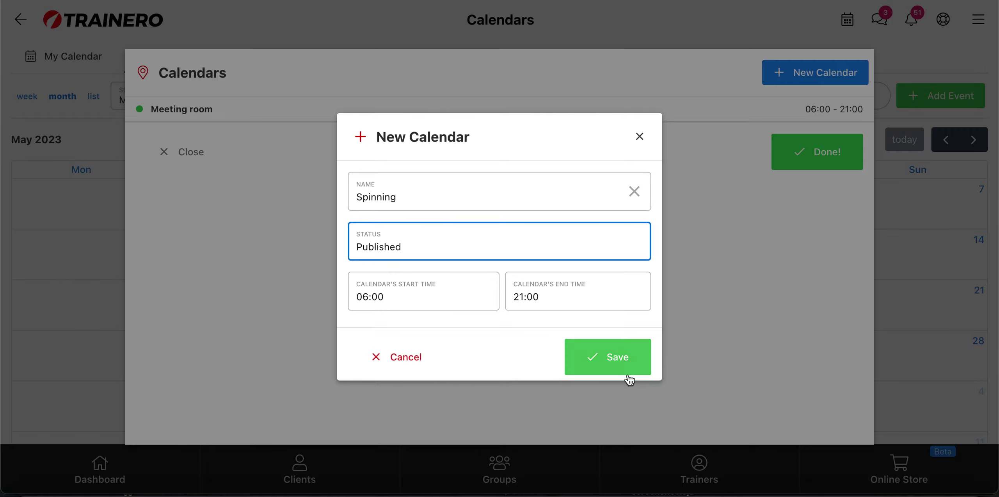
click(605, 357)
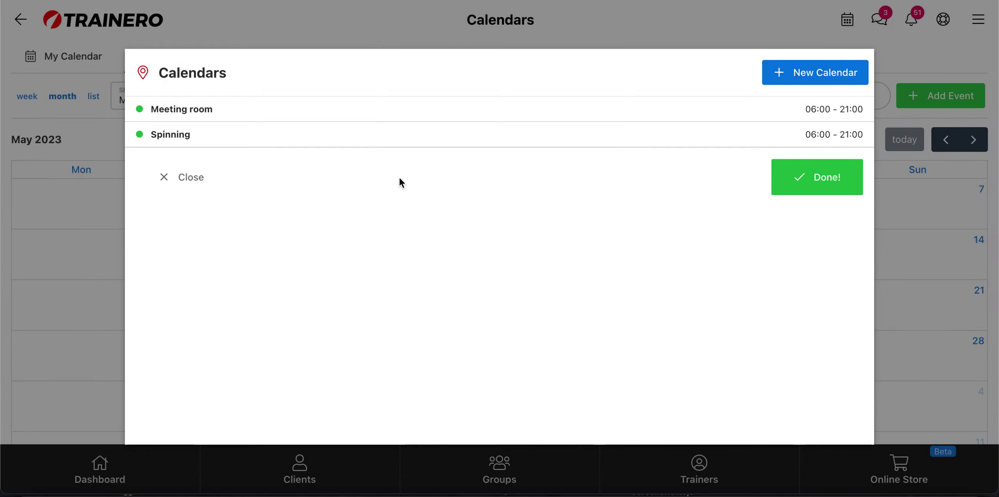
Step: Select the Spinning calendar for display and go to the Statistics page
click(183, 141)
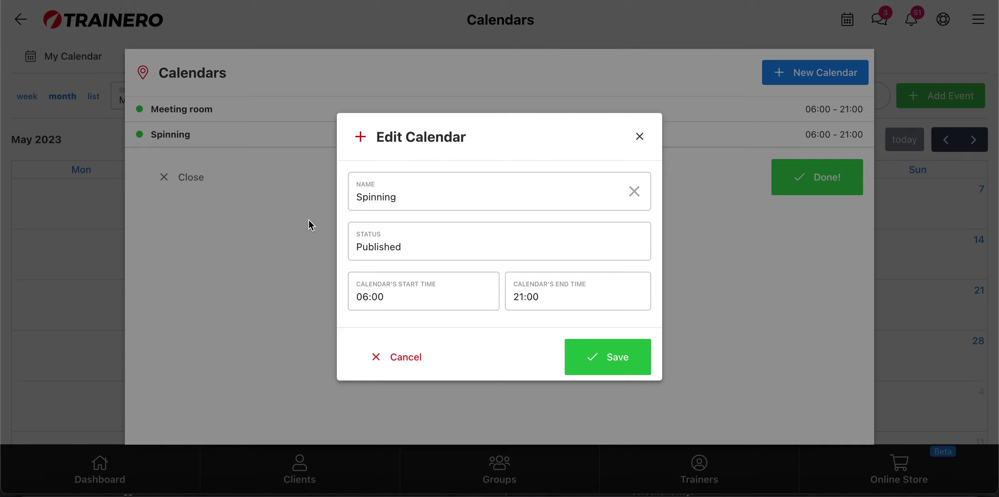
click(414, 353)
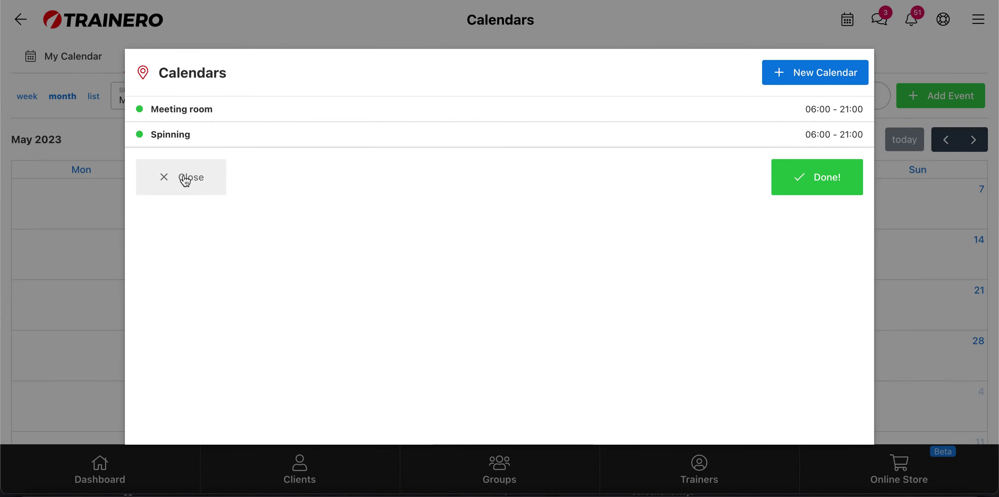
click(185, 178)
click(310, 98)
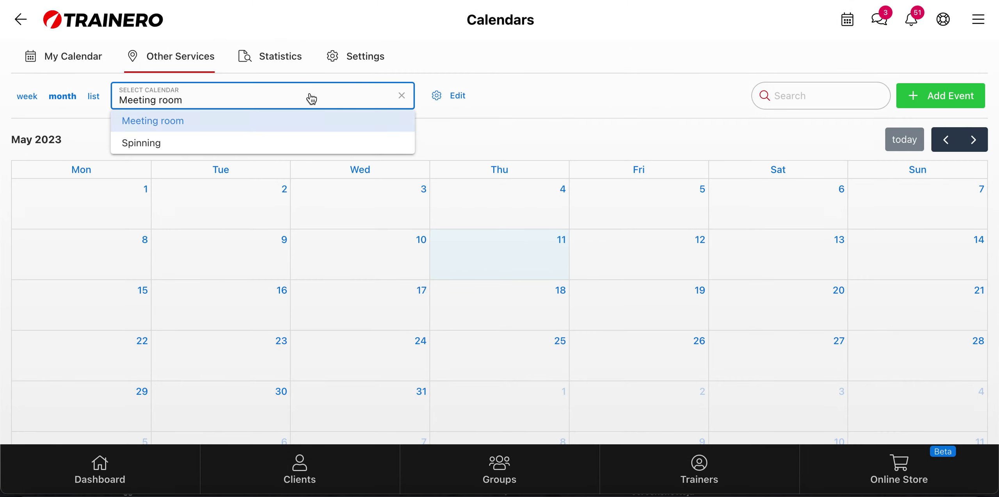
click(259, 148)
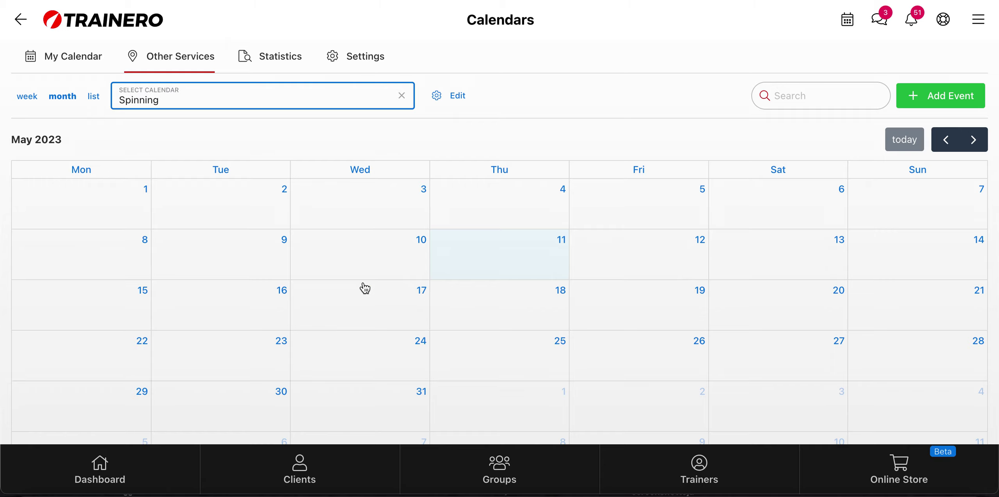
click(279, 57)
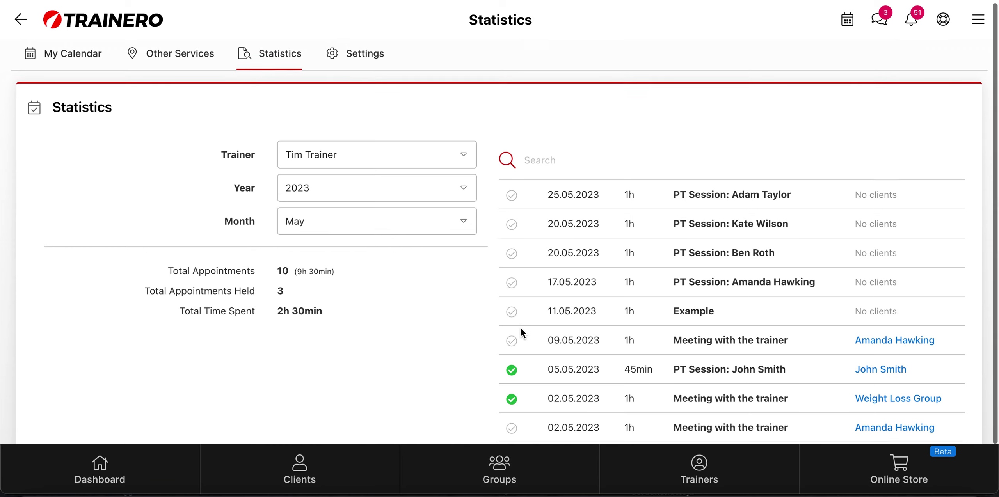
scroll(521, 328, down, 3)
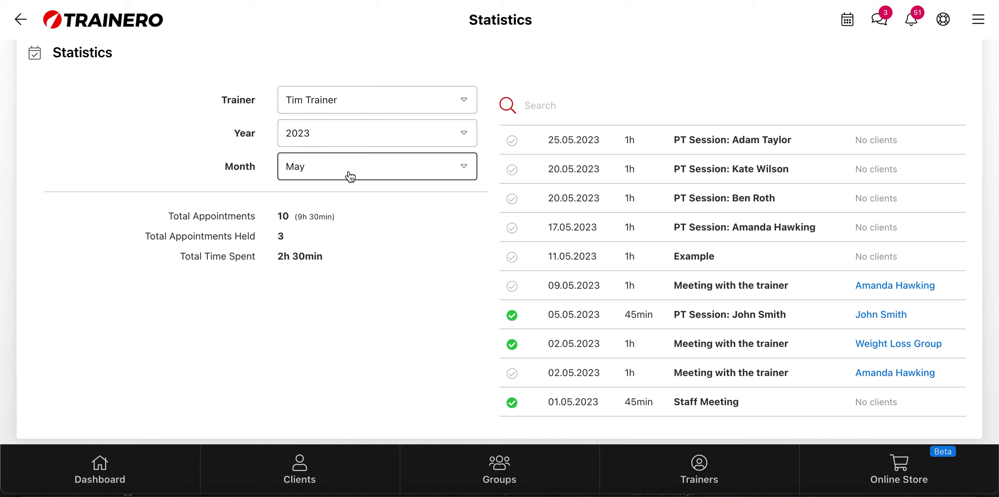
scroll(350, 175, up, 3)
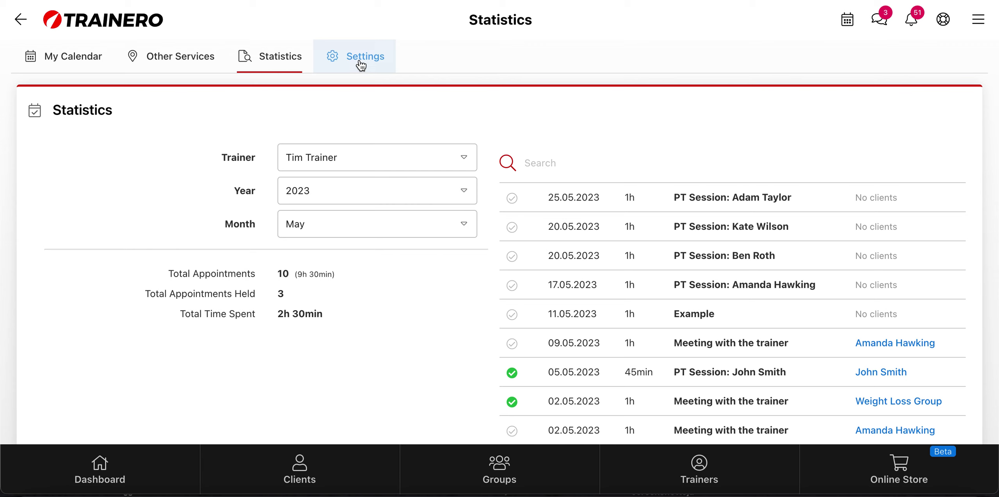
Step: Review the Calendar Settings, then go back to the My Calendar May 2023 month view
click(360, 63)
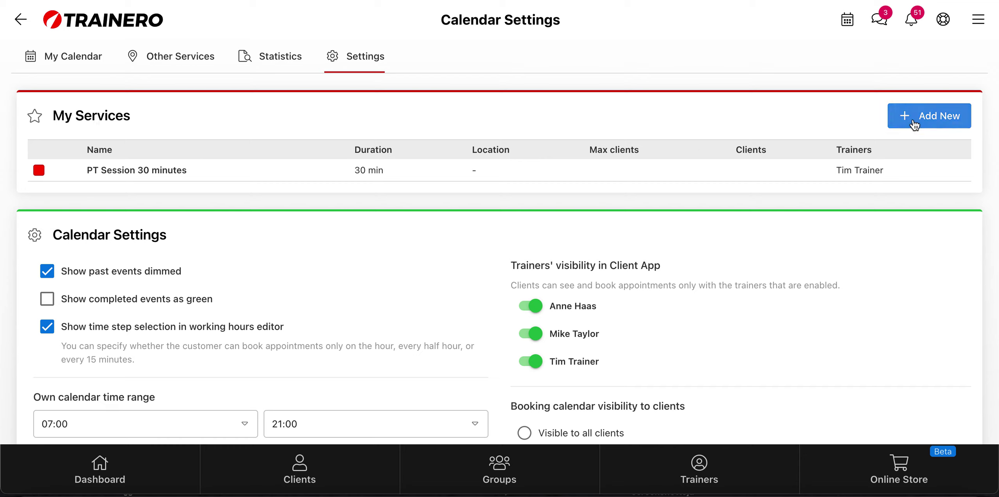
scroll(433, 230, down, 3)
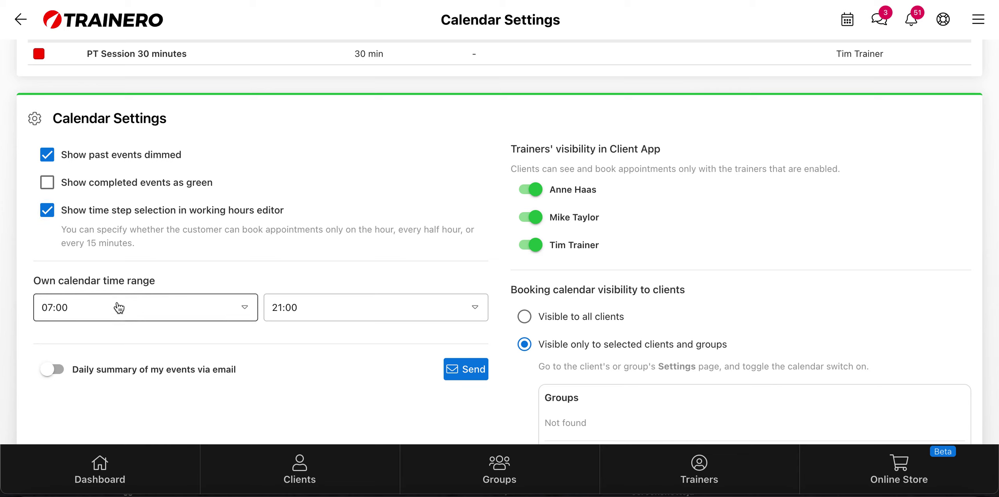
scroll(160, 223, up, 3)
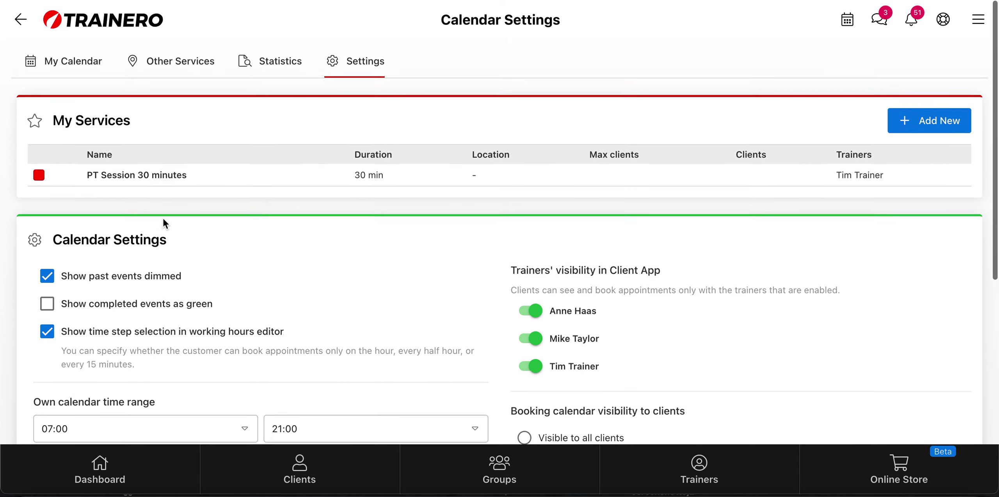
click(78, 62)
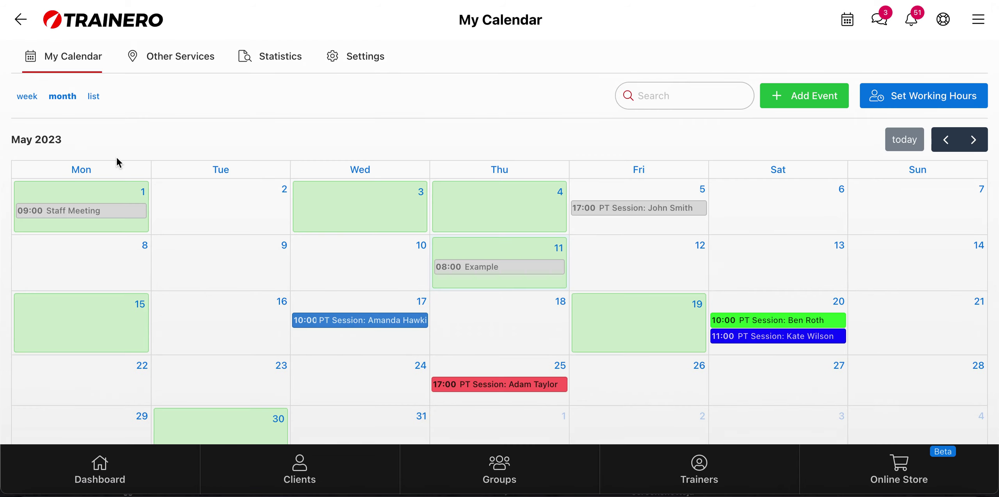
Step: Switch My Calendar to the week view and look over the May 8–14 week
scroll(133, 324, down, 2)
scroll(127, 235, up, 2)
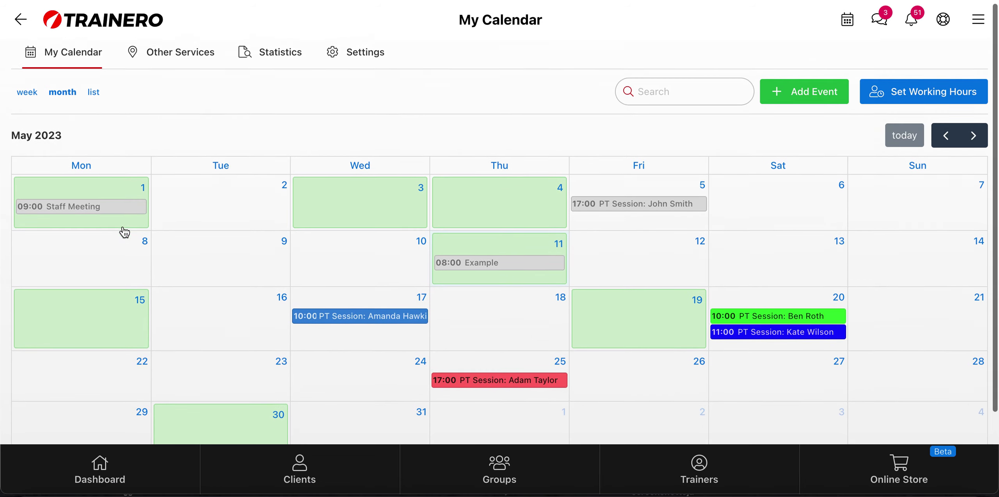
click(34, 102)
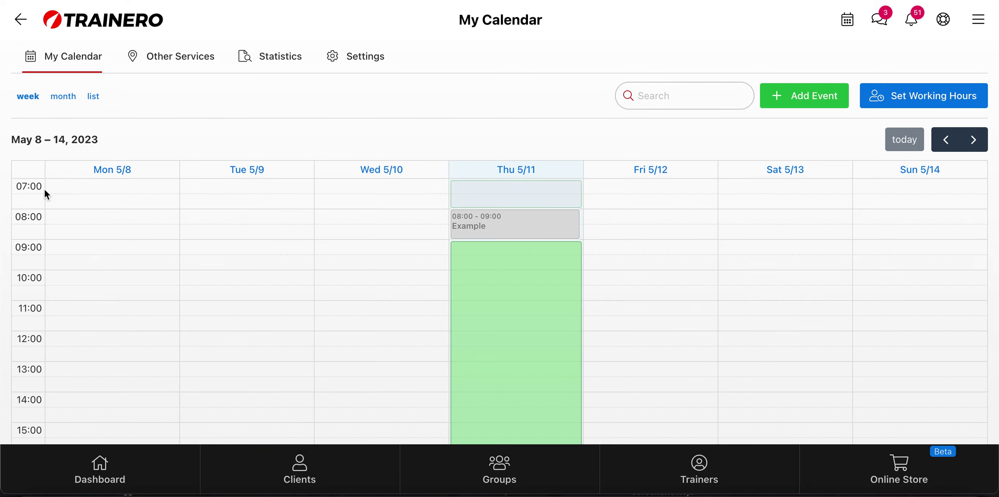
scroll(40, 186, down, 5)
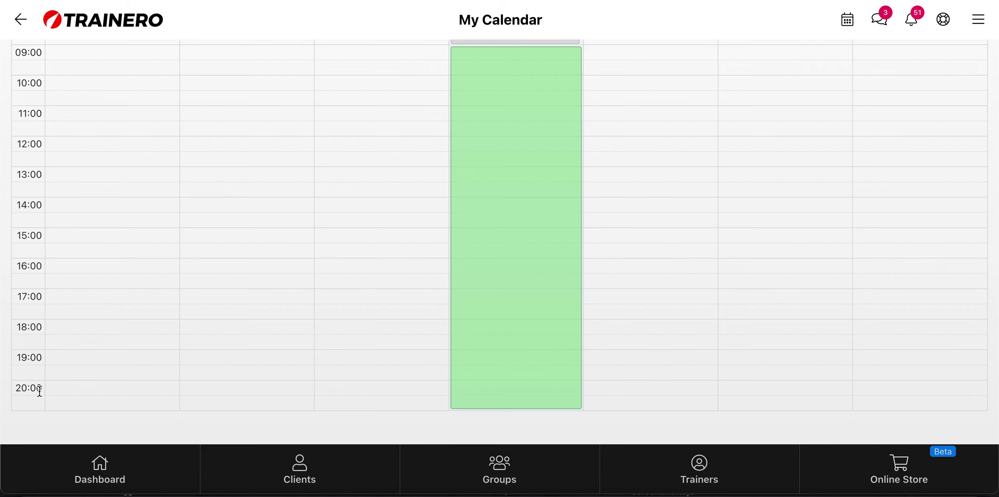
scroll(39, 390, up, 5)
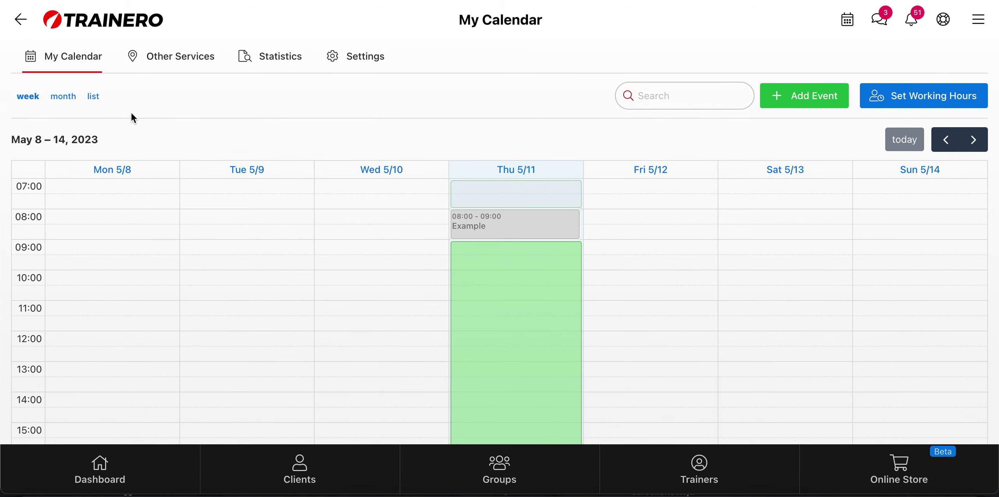
Step: Bring up Calendar Settings and scroll down to the Calendar Settings card
click(356, 57)
scroll(200, 243, down, 2)
scroll(200, 242, down, 2)
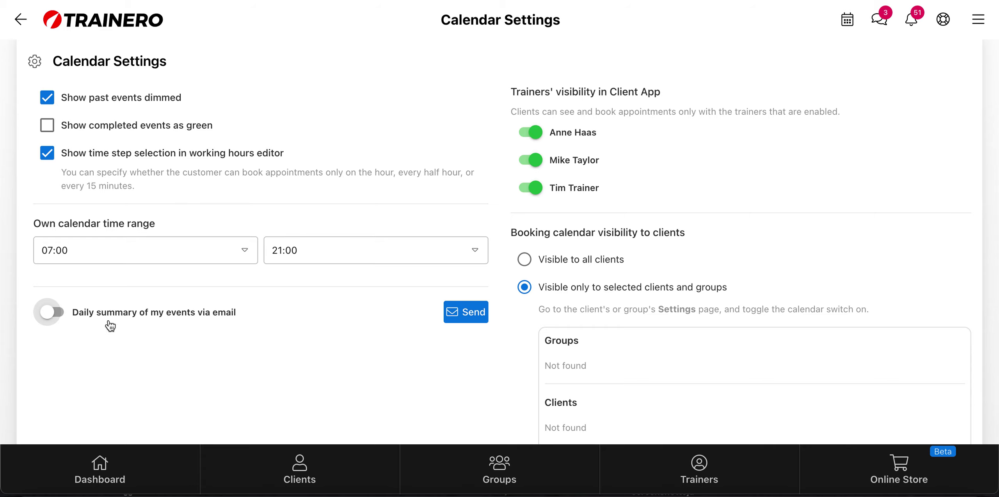
Step: Switch on 'Daily summary of my events via email' in Calendar Settings
scroll(288, 315, up, 2)
scroll(305, 316, up, 3)
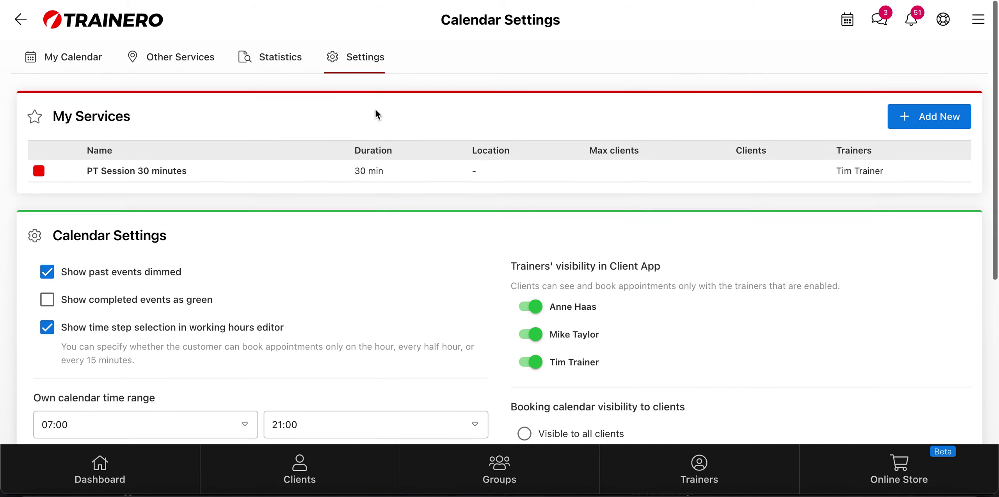
click(269, 56)
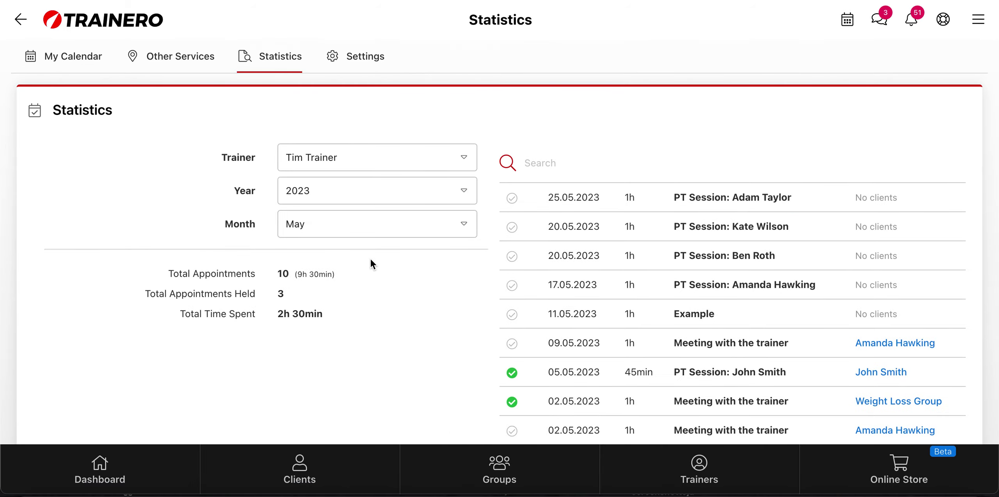
click(368, 63)
scroll(293, 328, down, 3)
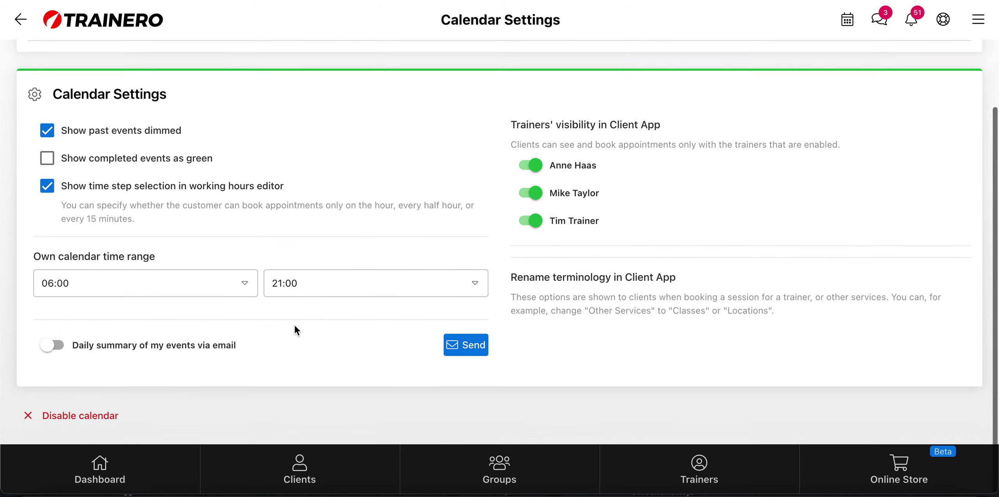
click(53, 337)
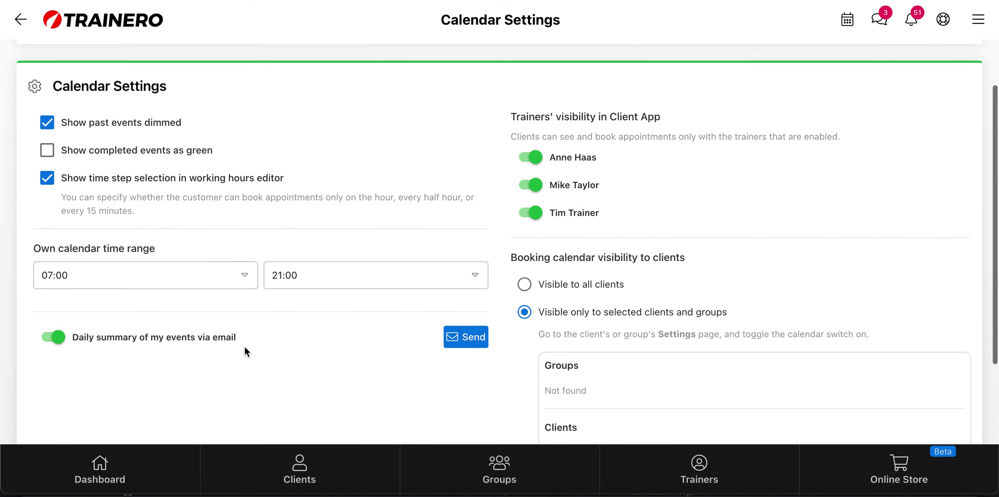
scroll(244, 347, down, 1)
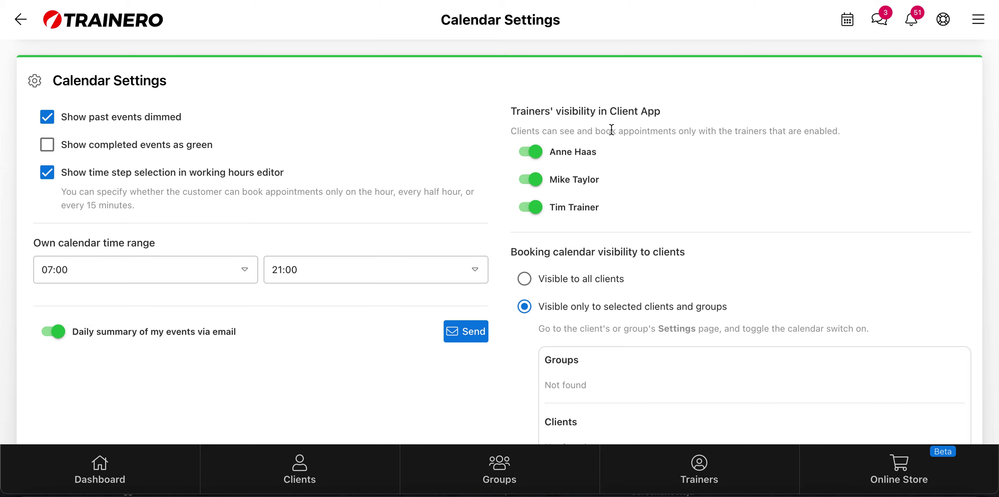
click(538, 182)
click(534, 153)
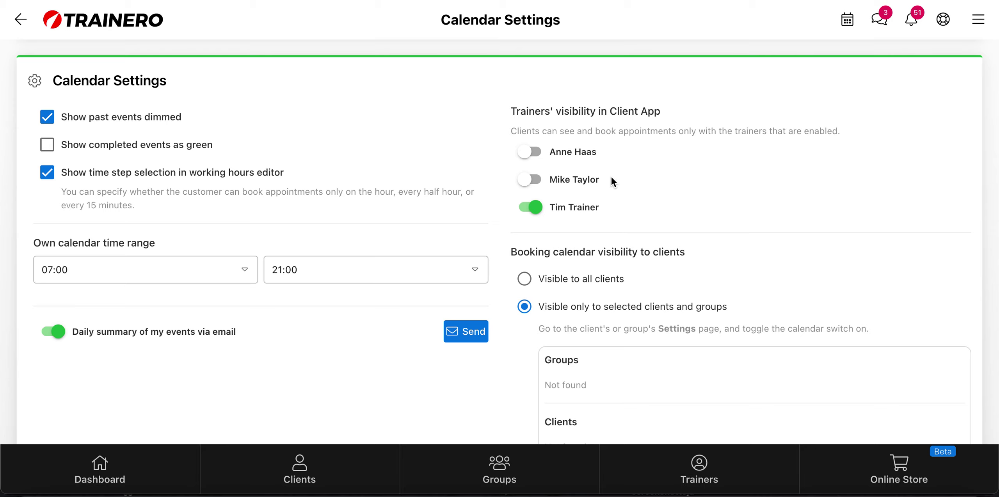
click(527, 181)
click(528, 153)
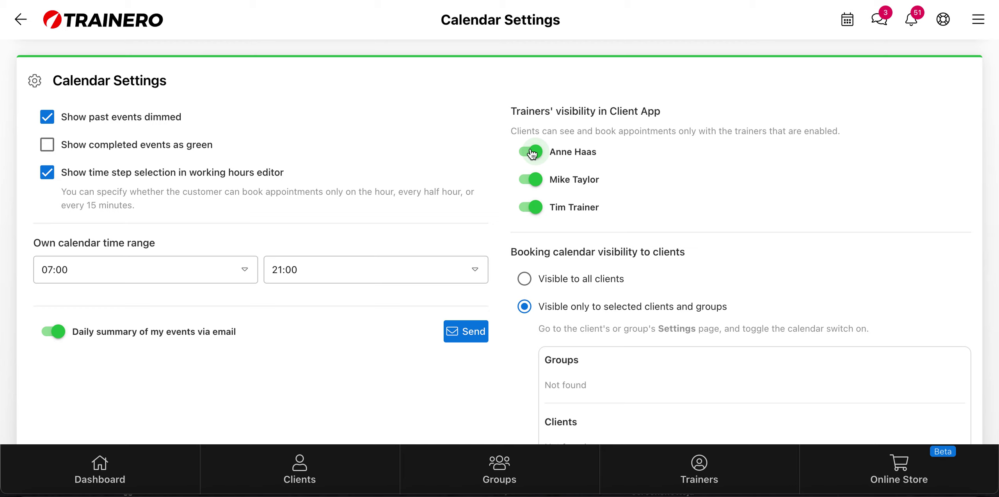
scroll(546, 216, down, 3)
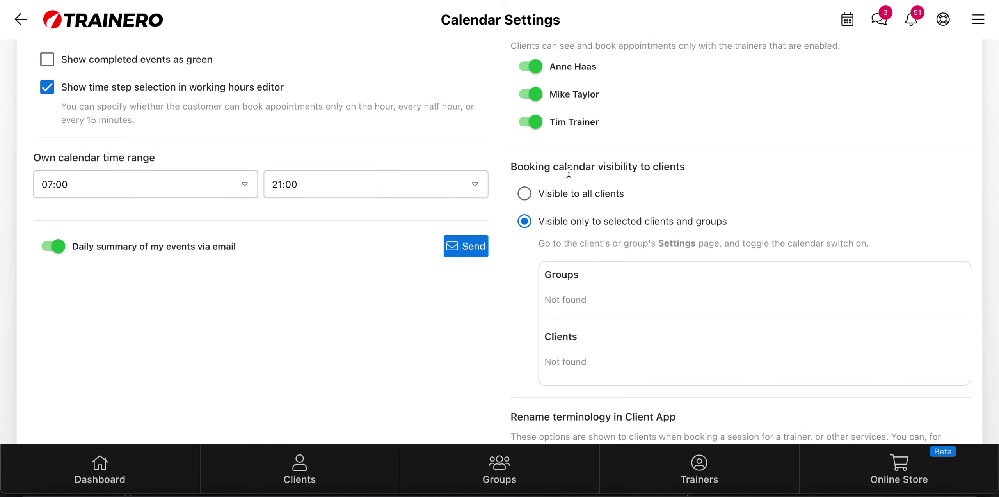
click(524, 193)
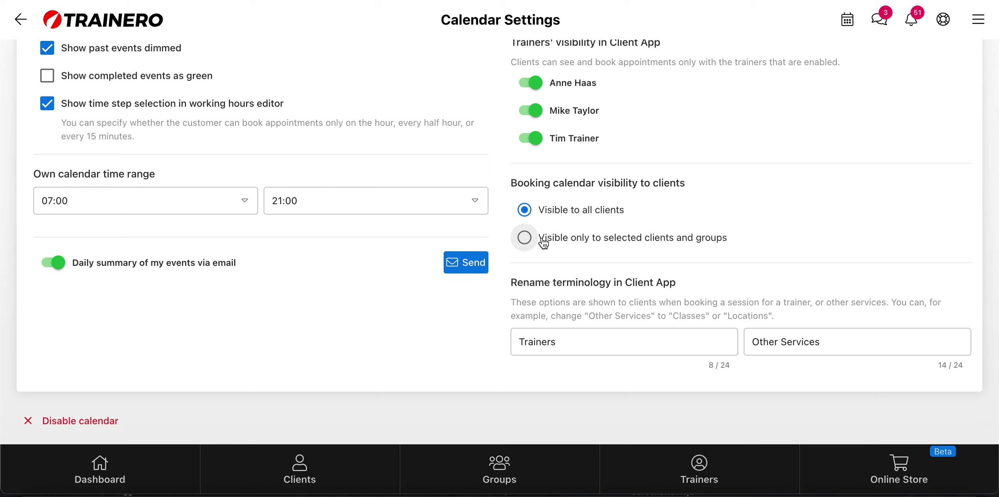
click(527, 240)
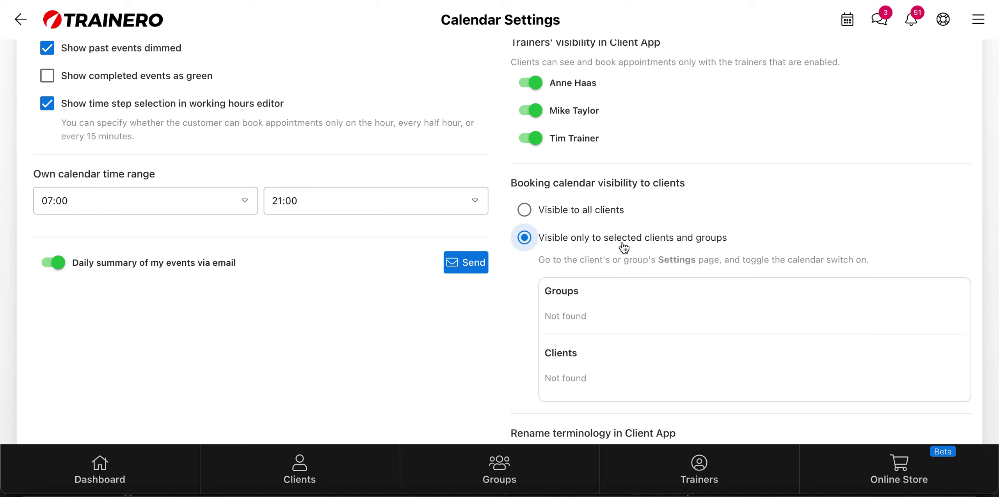
Step: Enable 'Show booking calendar' in the selected client's account settings
click(324, 477)
click(361, 139)
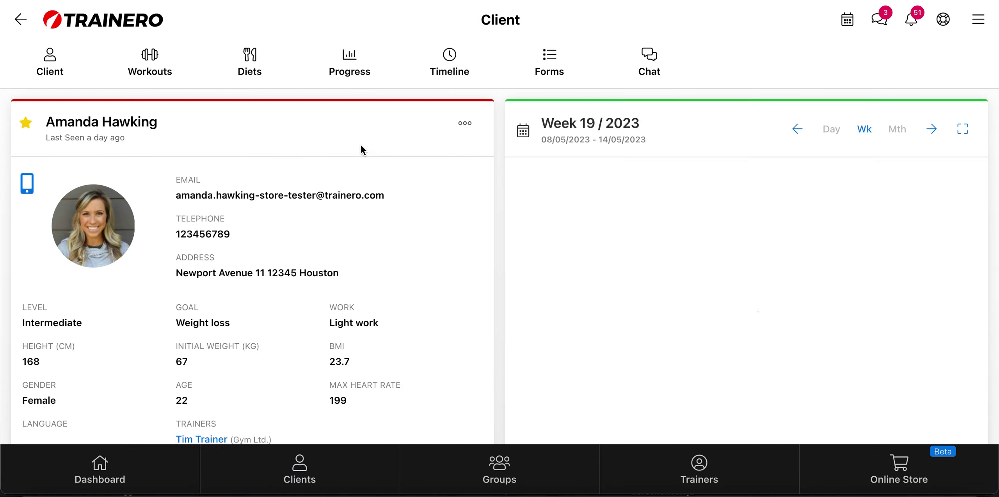
click(465, 124)
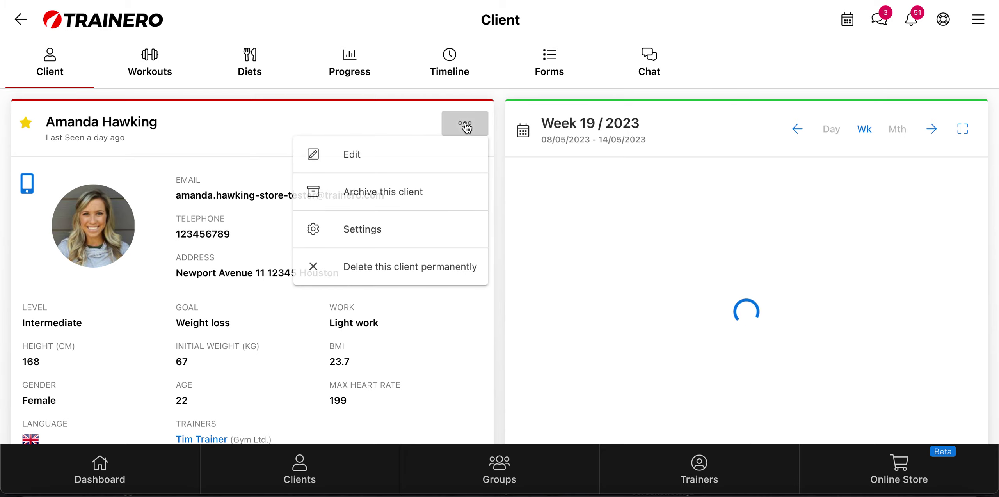
click(384, 230)
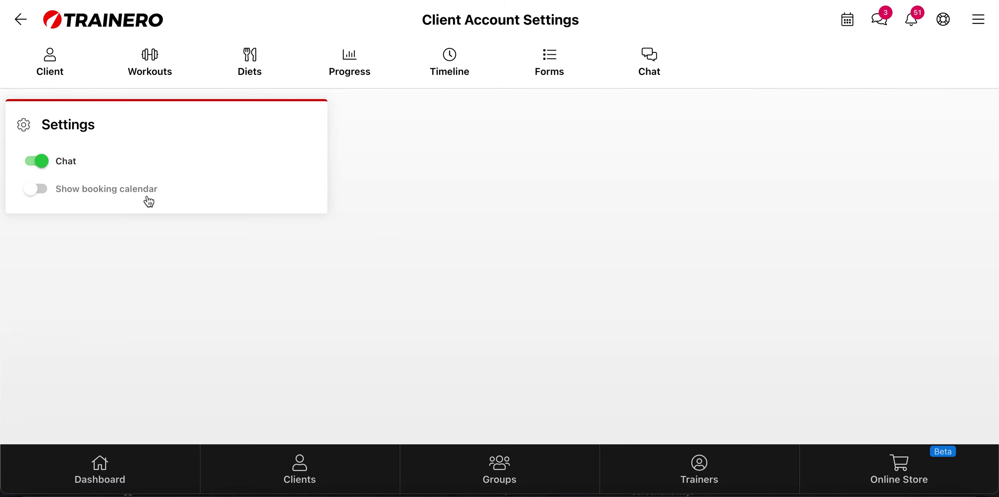
click(50, 194)
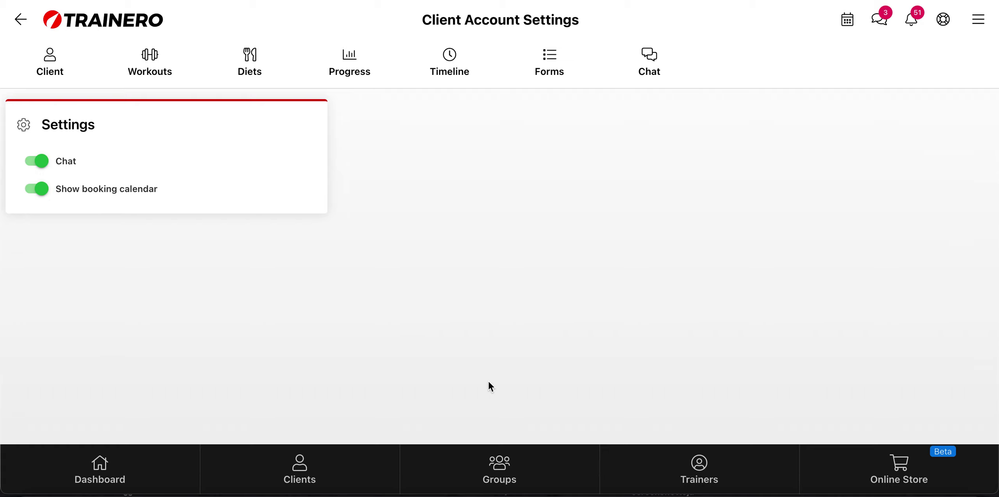
Step: Enable 'Show booking calendar' in the Weight Loss Group's settings
click(511, 474)
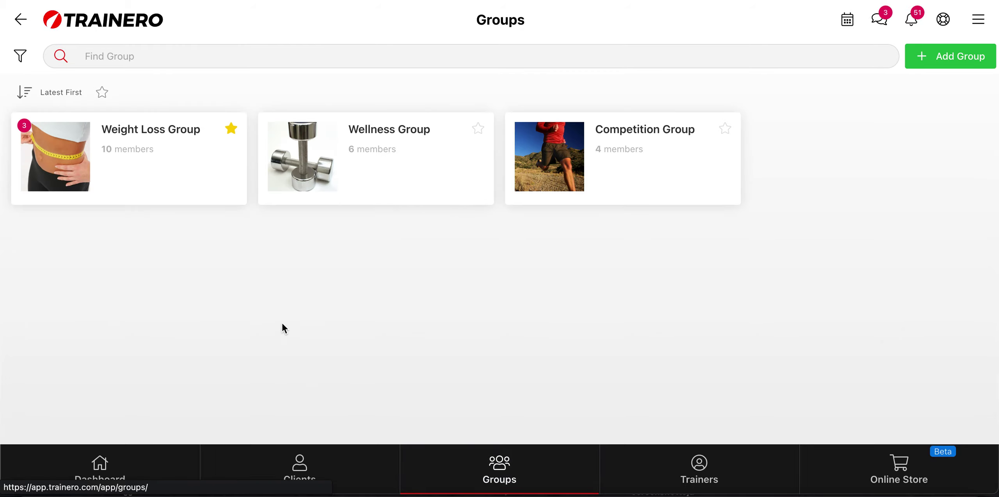
click(175, 132)
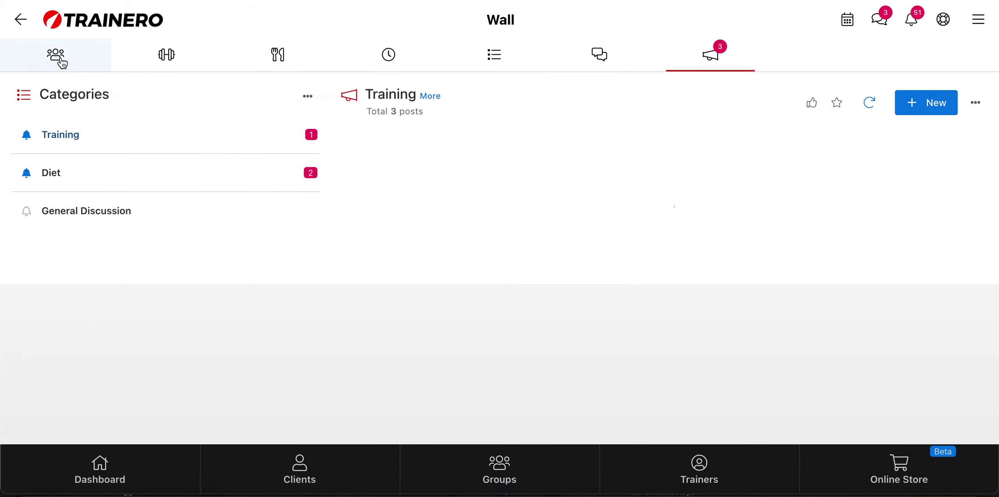
click(59, 58)
click(472, 131)
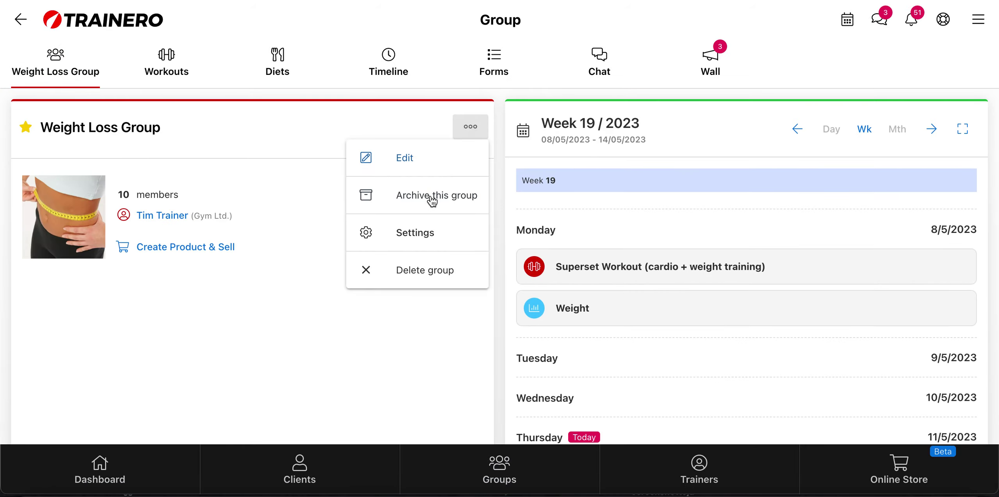
click(425, 232)
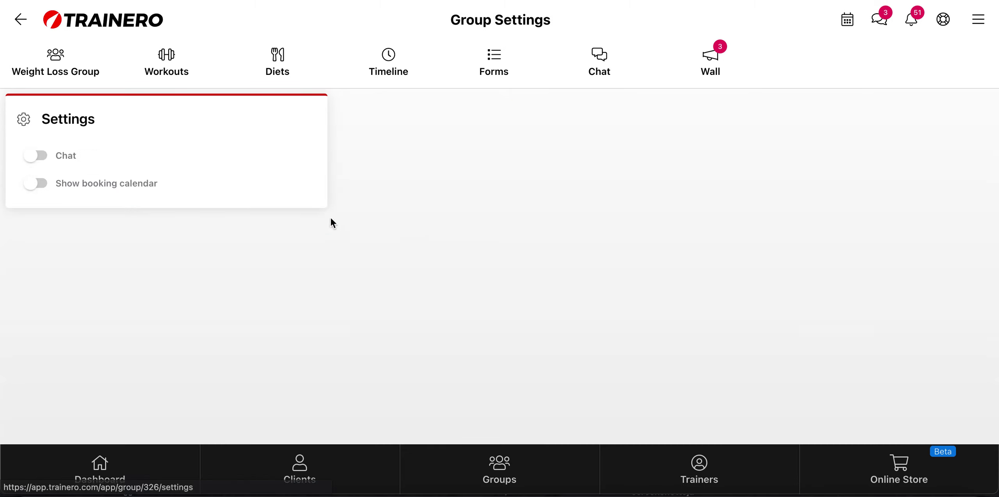
click(54, 185)
Step: Check the Weight Loss Group overview, then return to My Calendar
click(55, 62)
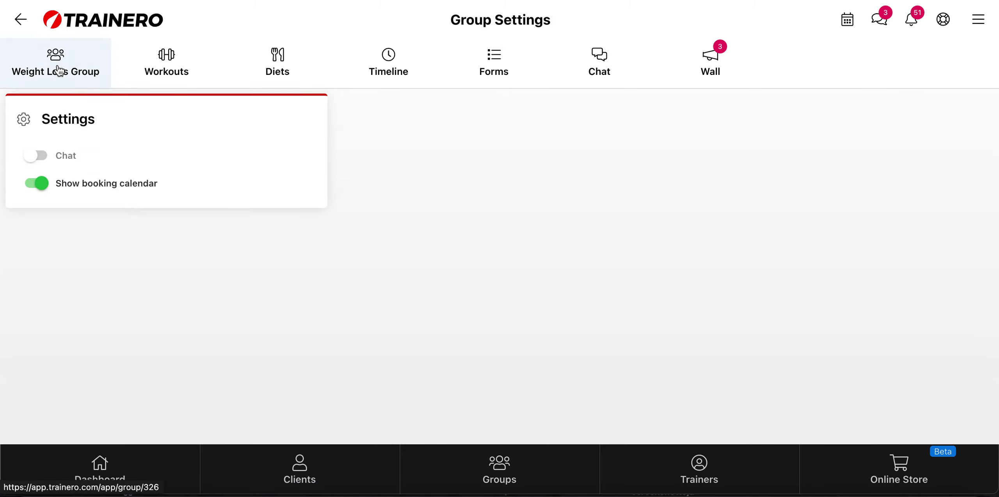
scroll(256, 333, down, 10)
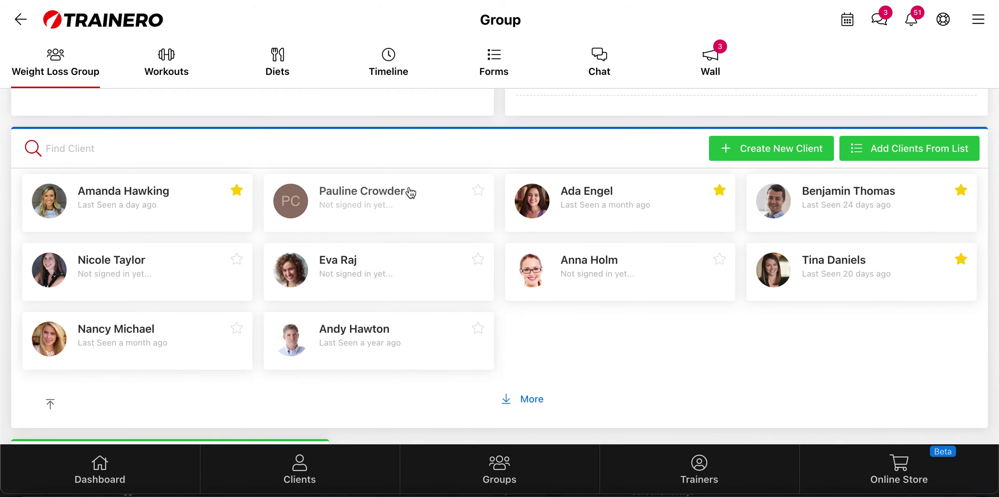
scroll(508, 117, up, 10)
click(849, 21)
Step: Check Calendar Settings for the Weight Loss Group and client under Booking calendar visibility
click(373, 60)
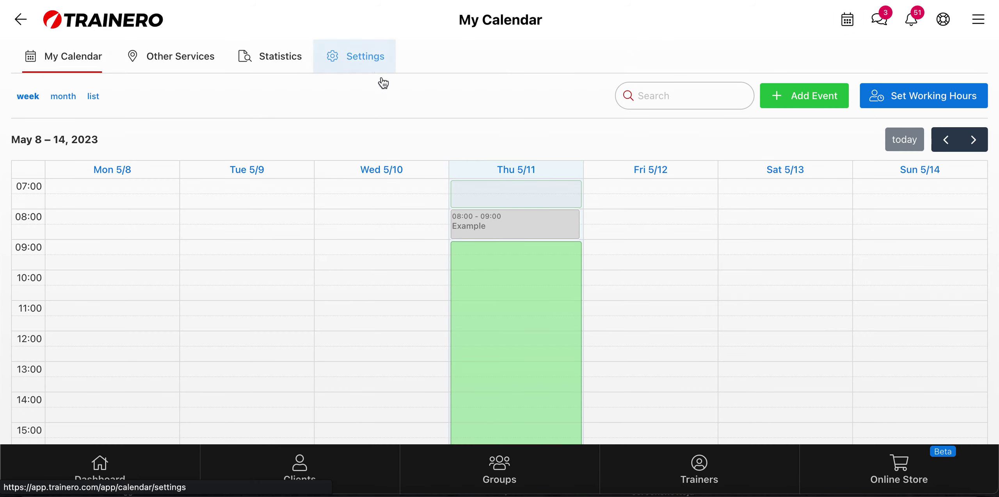
scroll(453, 263, down, 5)
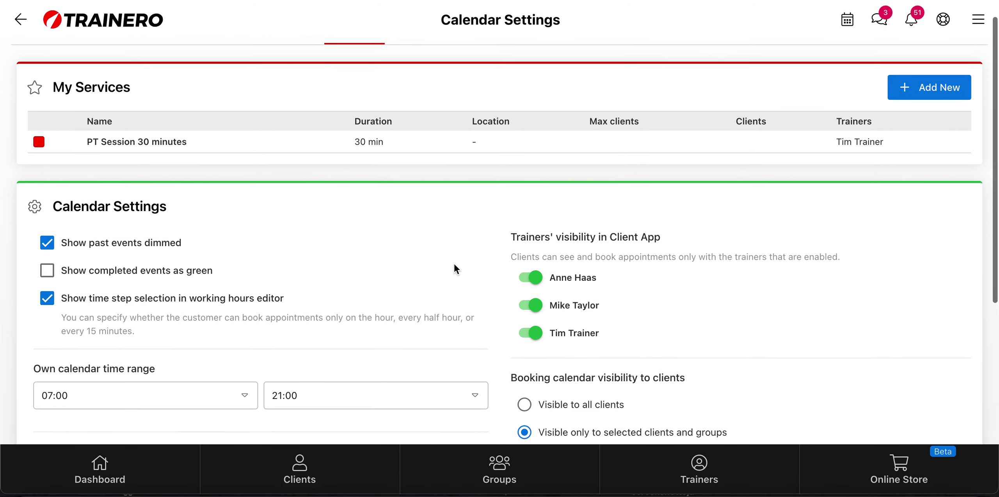
scroll(460, 267, down, 3)
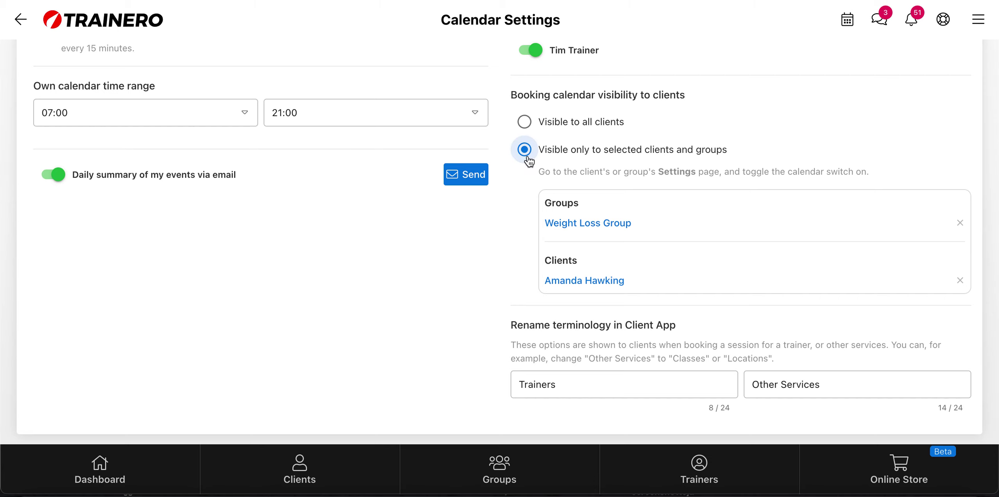
scroll(431, 301, down, 2)
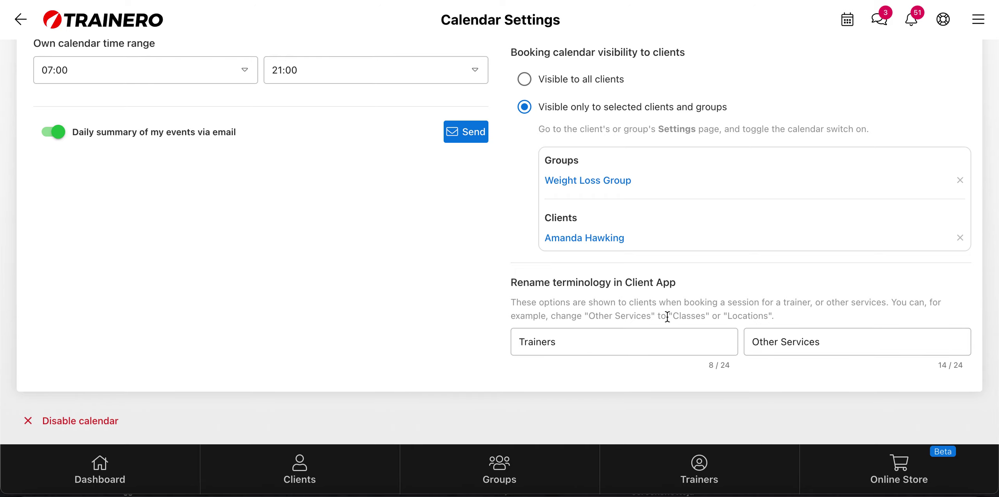
scroll(666, 317, up, 9)
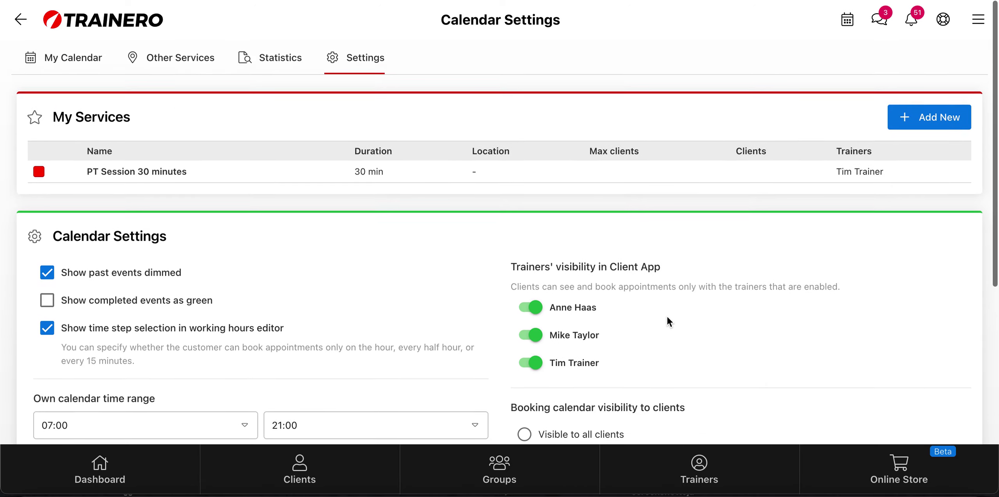
click(78, 62)
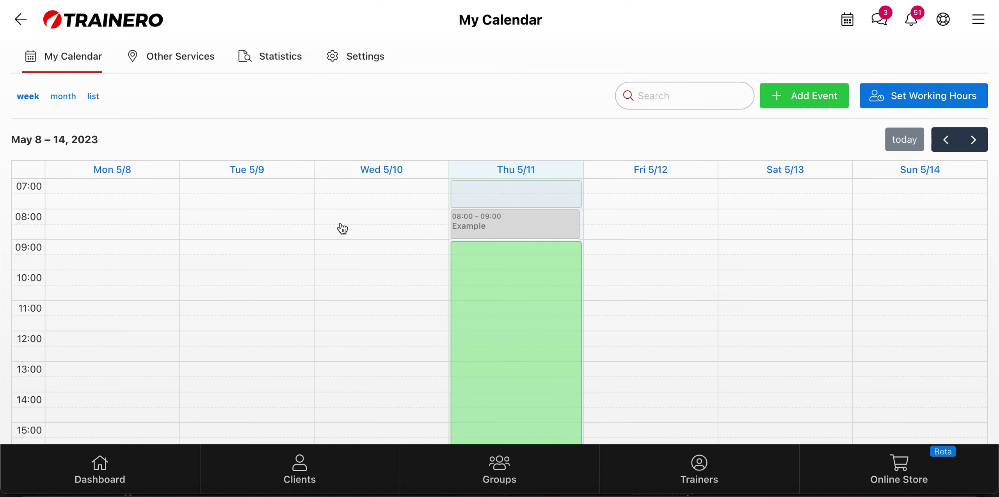
click(192, 58)
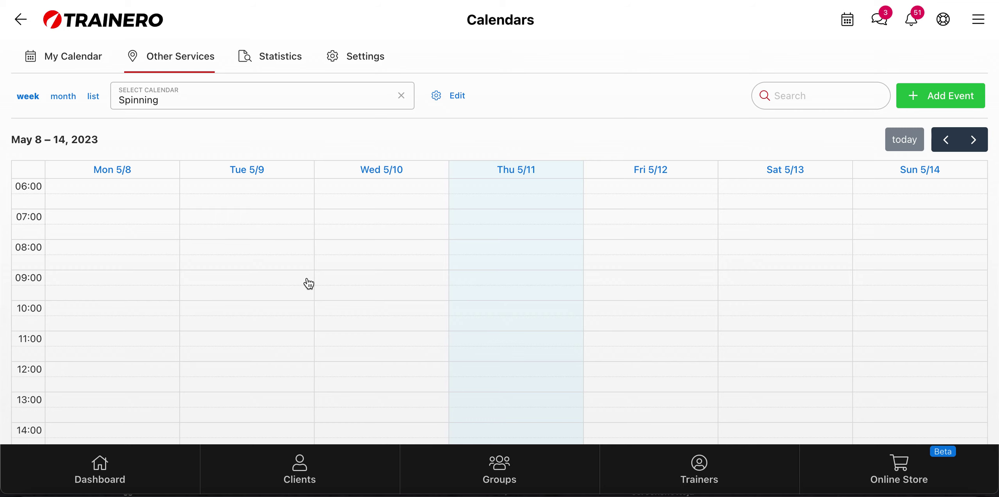
click(279, 63)
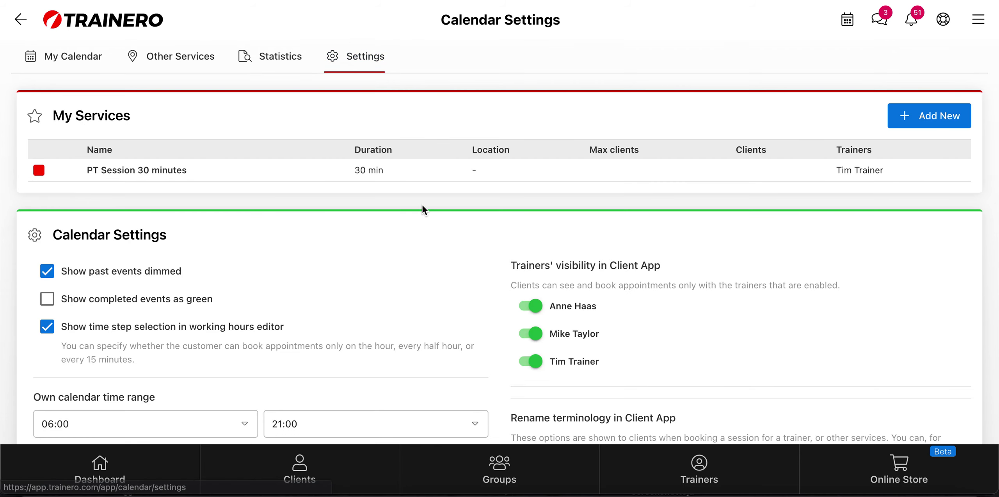
scroll(422, 204, down, 2)
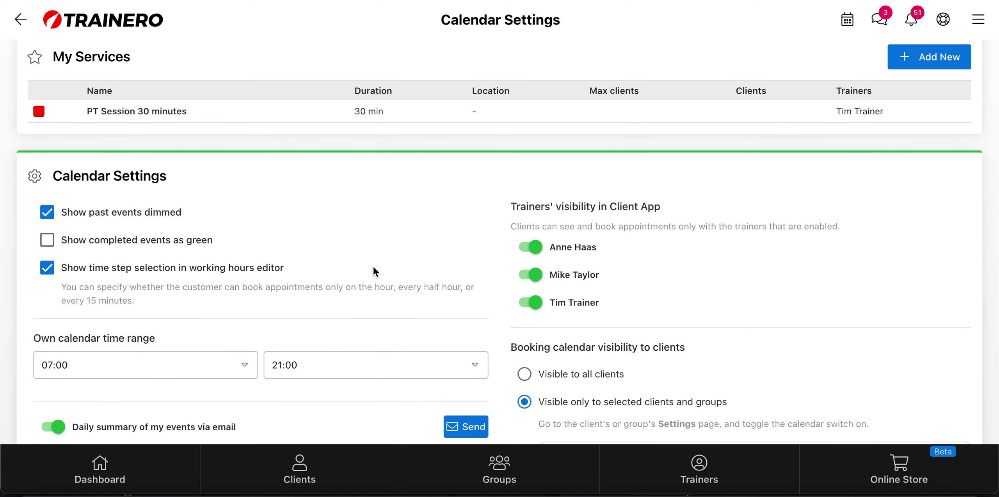
scroll(373, 267, up, 2)
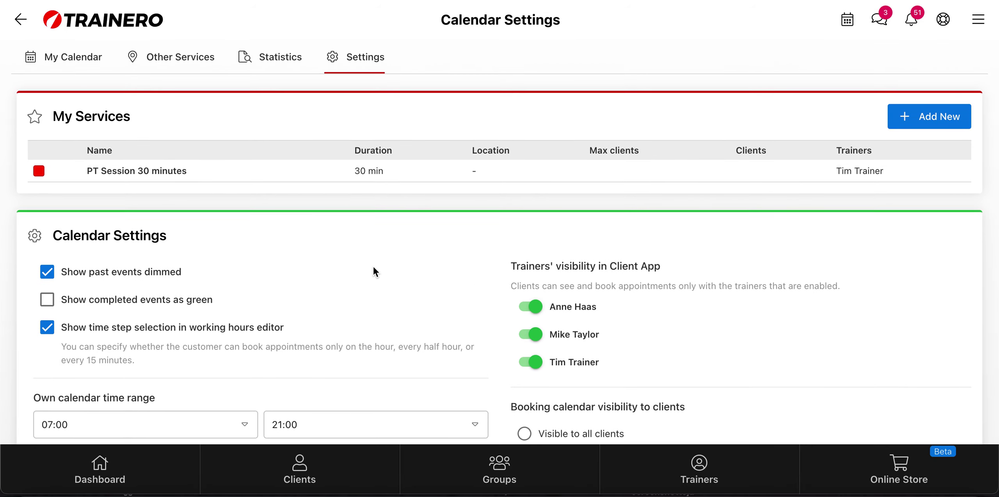